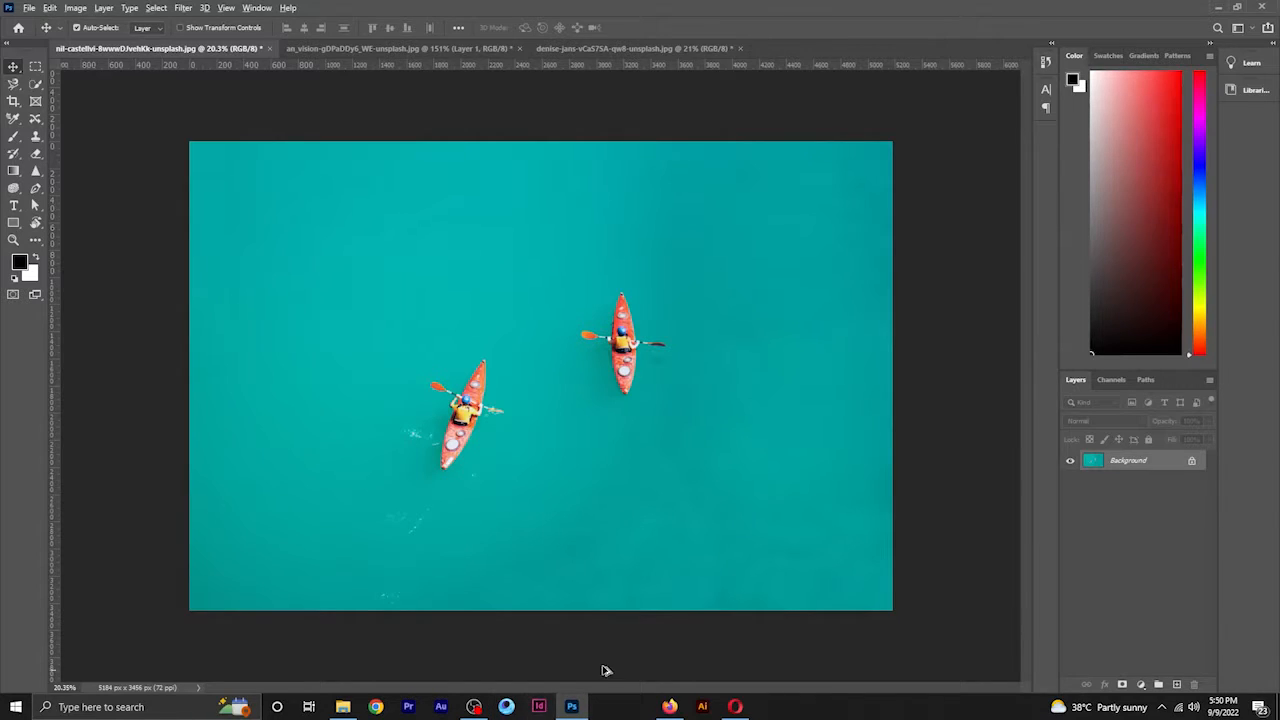
Step: Try stamping over the right-hand kayak with the Clone Stamp tool and undo the stamps
{"action": "scroll", "coordinate": [605, 585], "scroll_direction": "up", "scroll_amount": 2}
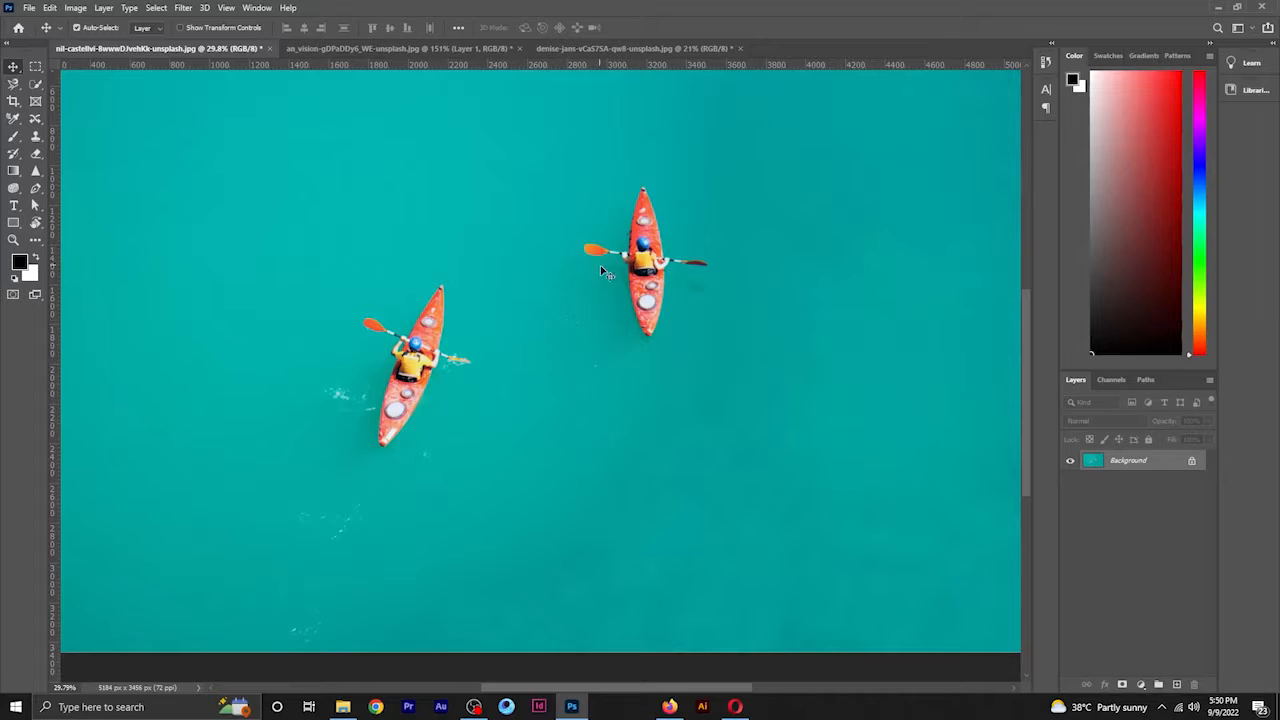
{"action": "scroll", "coordinate": [601, 268], "scroll_direction": "down", "scroll_amount": 1}
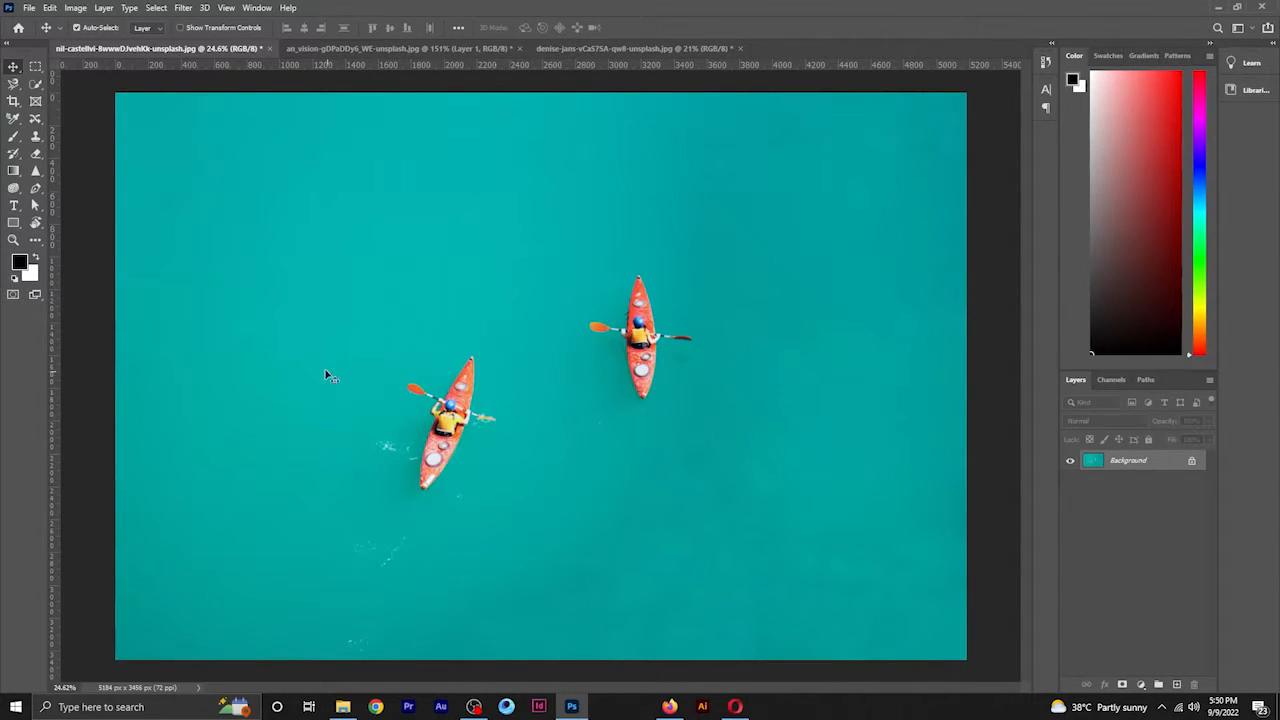
{"action": "left_click", "coordinate": [36, 137]}
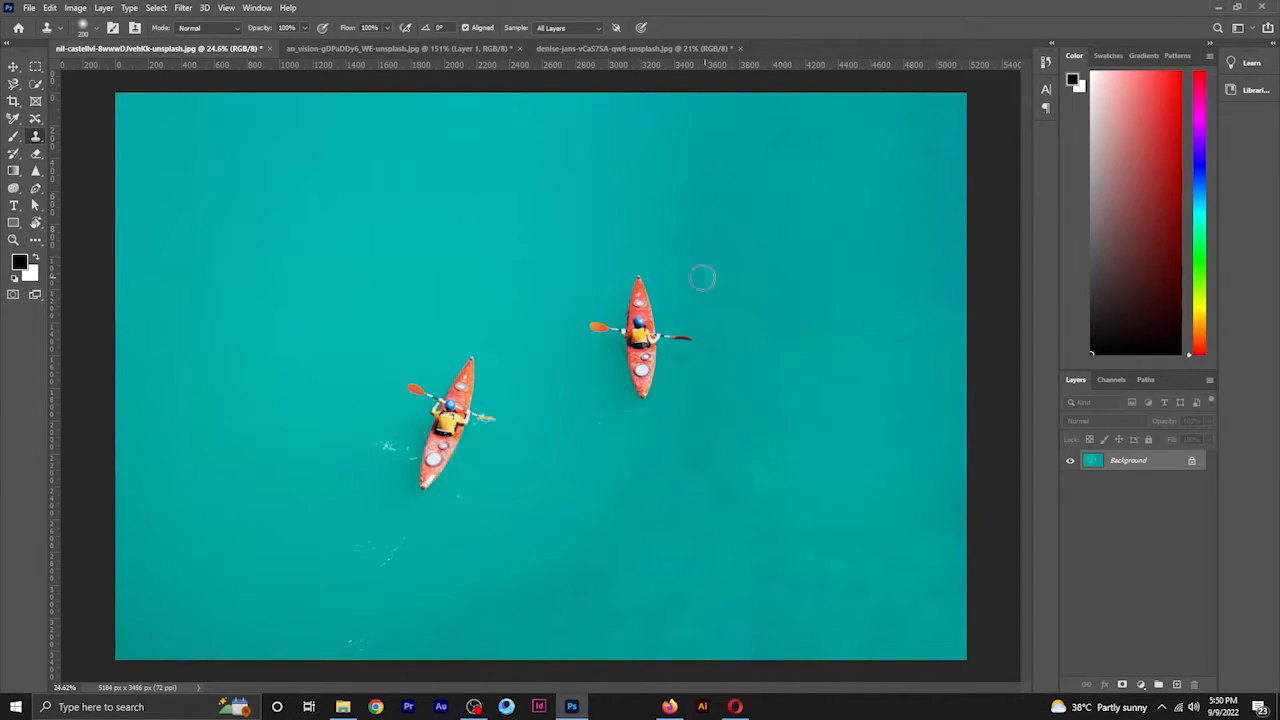
{"action": "left_click", "coordinate": [638, 325]}
{"action": "key", "text": "ctrl+z"}
{"action": "mouse_move", "coordinate": [633, 327]}
{"action": "left_mouse_down"}
{"action": "mouse_move", "coordinate": [663, 321]}
{"action": "mouse_move", "coordinate": [622, 369]}
{"action": "mouse_move", "coordinate": [666, 361]}
{"action": "mouse_move", "coordinate": [620, 357]}
{"action": "mouse_move", "coordinate": [653, 345]}
{"action": "left_mouse_up"}
{"action": "key", "text": "ctrl+z"}
Step: Add a new layer and try cloning sampled water over the right-hand kayak with a different layer sampling option
{"action": "left_click", "coordinate": [1176, 684]}
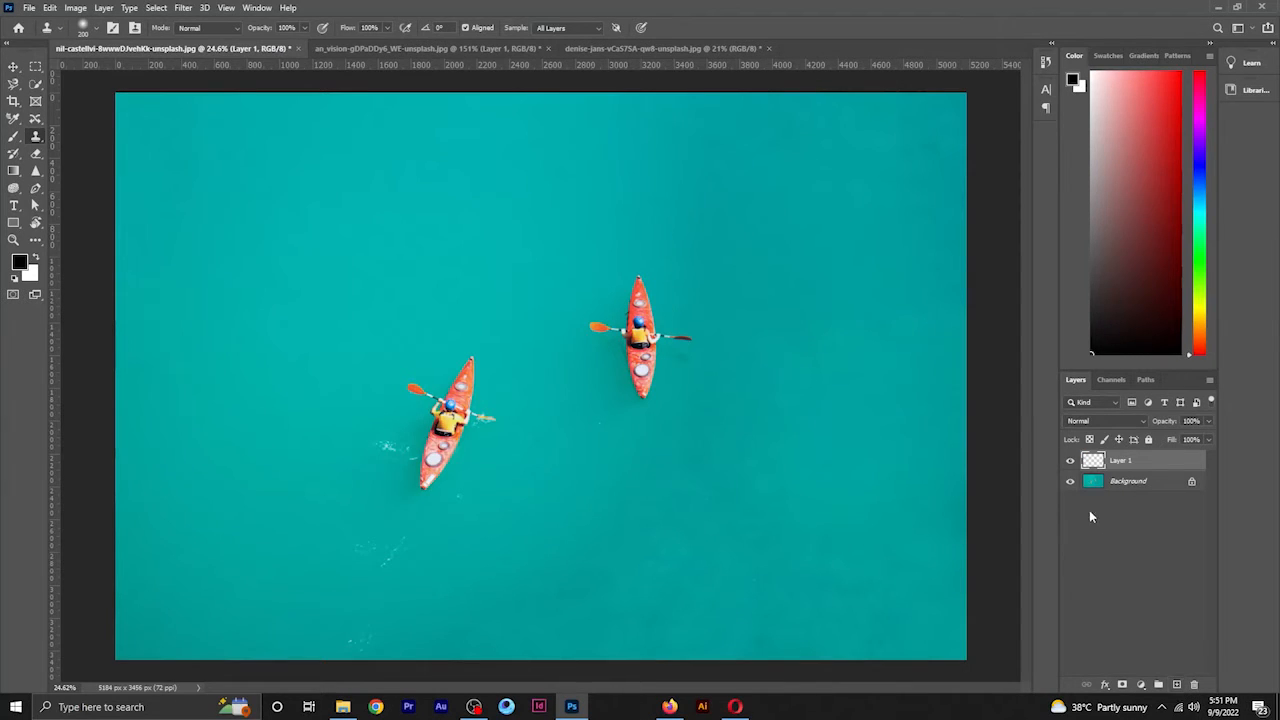
{"action": "left_click", "coordinate": [560, 28]}
{"action": "left_click", "coordinate": [571, 39]}
{"action": "left_click", "coordinate": [747, 289], "text": "alt"}
{"action": "left_click_drag", "start_coordinate": [718, 303], "coordinate": [583, 348]}
{"action": "left_click_drag", "start_coordinate": [666, 405], "coordinate": [702, 268]}
{"action": "left_click", "coordinate": [641, 302], "text": "alt"}
{"action": "mouse_move", "coordinate": [780, 289]}
{"action": "left_mouse_down"}
{"action": "mouse_move", "coordinate": [724, 371]}
{"action": "mouse_move", "coordinate": [756, 357]}
{"action": "mouse_move", "coordinate": [822, 350]}
{"action": "left_mouse_up"}
Step: Set the Clone Stamp sampling to All Layers and delete the new layer above the kayak photo
{"action": "left_click", "coordinate": [578, 29]}
{"action": "left_click", "coordinate": [589, 59]}
{"action": "left_click_drag", "start_coordinate": [1160, 455], "coordinate": [1193, 684]}
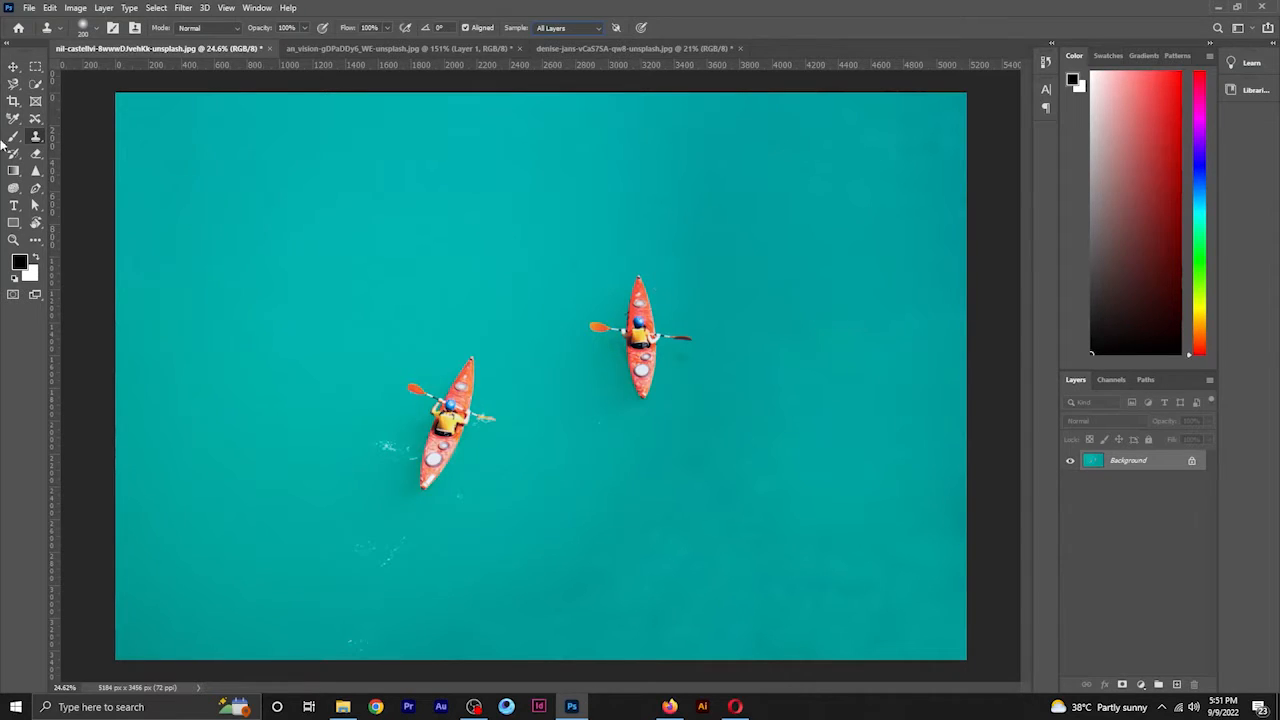
Step: Clone clean water over the right-hand kayak and its paddles with the Clone Stamp tool at brush size 400
{"action": "left_click", "coordinate": [13, 67]}
{"action": "left_click", "coordinate": [35, 136]}
{"action": "key", "text": "bracketright"}
{"action": "left_click", "coordinate": [747, 241], "text": "alt"}
{"action": "left_click", "coordinate": [831, 277], "text": "alt"}
{"action": "left_click_drag", "start_coordinate": [649, 280], "coordinate": [646, 389]}
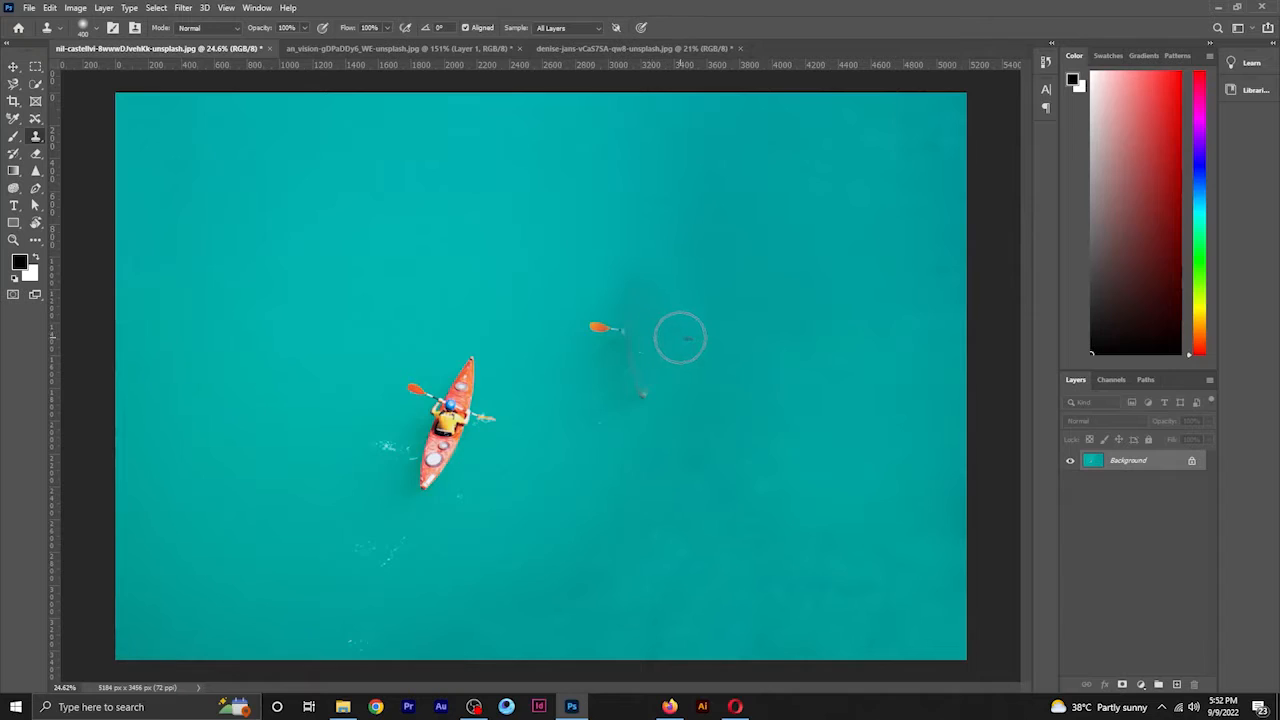
{"action": "mouse_move", "coordinate": [677, 337]}
{"action": "left_mouse_down"}
{"action": "mouse_move", "coordinate": [643, 394]}
{"action": "mouse_move", "coordinate": [623, 328]}
{"action": "mouse_move", "coordinate": [643, 286]}
{"action": "mouse_move", "coordinate": [602, 306]}
{"action": "mouse_move", "coordinate": [601, 323]}
{"action": "mouse_move", "coordinate": [645, 315]}
{"action": "left_mouse_up"}
Step: Try cloning lighter water over the retouched area where the kayak was and undo the stroke
{"action": "left_click", "coordinate": [517, 232], "text": "alt"}
{"action": "mouse_move", "coordinate": [600, 245]}
{"action": "left_mouse_down"}
{"action": "mouse_move", "coordinate": [596, 278]}
{"action": "mouse_move", "coordinate": [607, 327]}
{"action": "mouse_move", "coordinate": [576, 321]}
{"action": "mouse_move", "coordinate": [617, 335]}
{"action": "mouse_move", "coordinate": [617, 354]}
{"action": "mouse_move", "coordinate": [639, 254]}
{"action": "mouse_move", "coordinate": [683, 310]}
{"action": "left_mouse_up"}
{"action": "scroll", "coordinate": [683, 310], "scroll_direction": "down", "scroll_amount": 8}
{"action": "scroll", "coordinate": [730, 420], "scroll_direction": "up", "scroll_amount": 8}
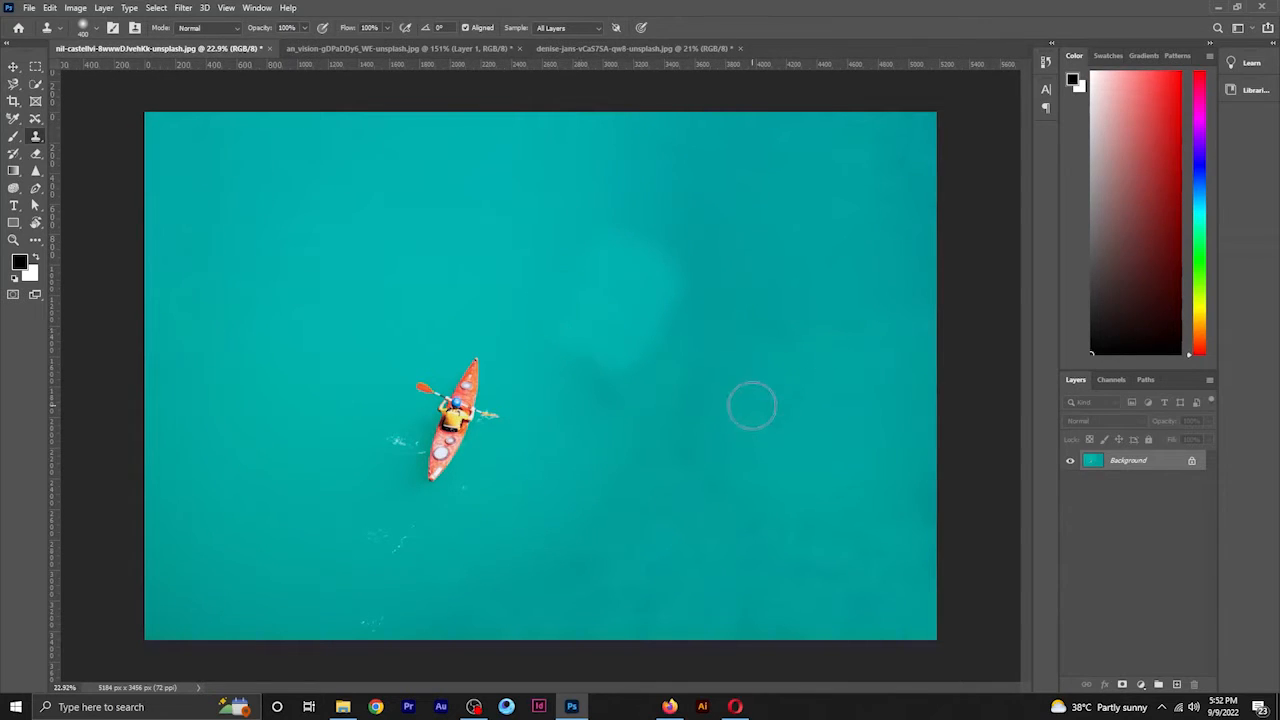
{"action": "key", "text": "ctrl+z"}
{"action": "scroll", "coordinate": [645, 336], "scroll_direction": "down", "scroll_amount": 2}
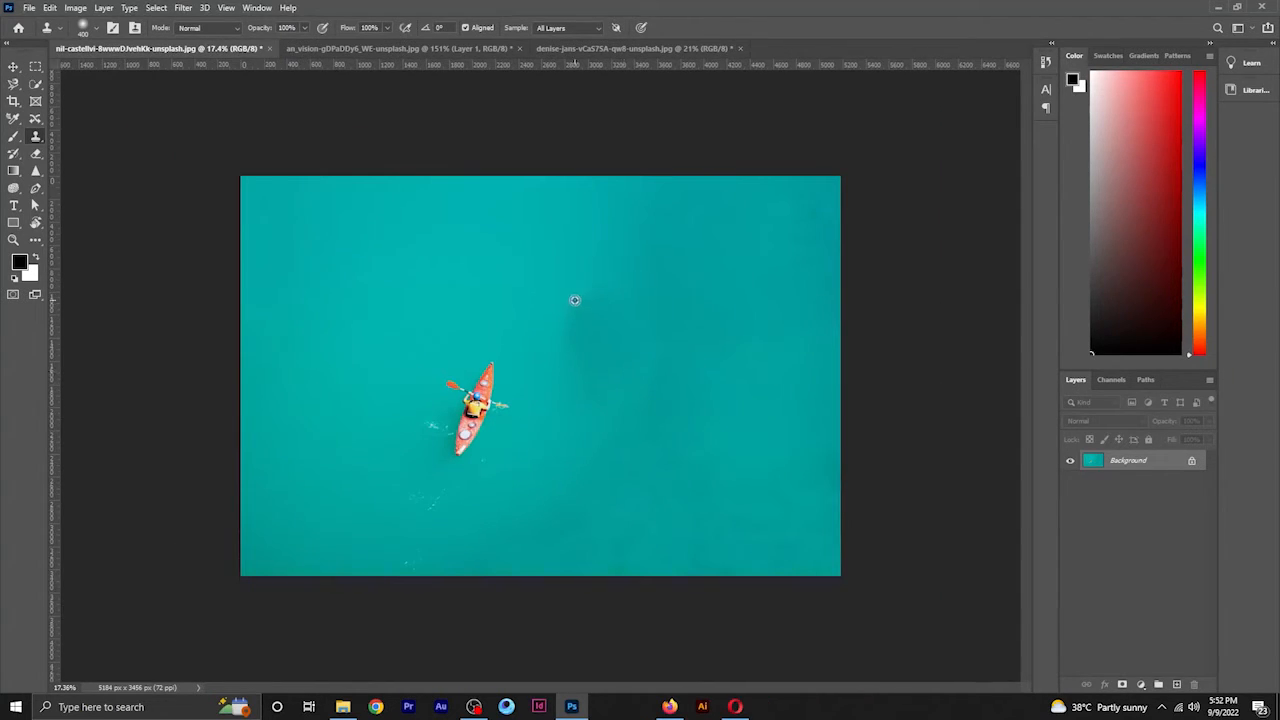
{"action": "scroll", "coordinate": [701, 368], "scroll_direction": "down", "scroll_amount": 2}
{"action": "scroll", "coordinate": [725, 380], "scroll_direction": "up", "scroll_amount": 2}
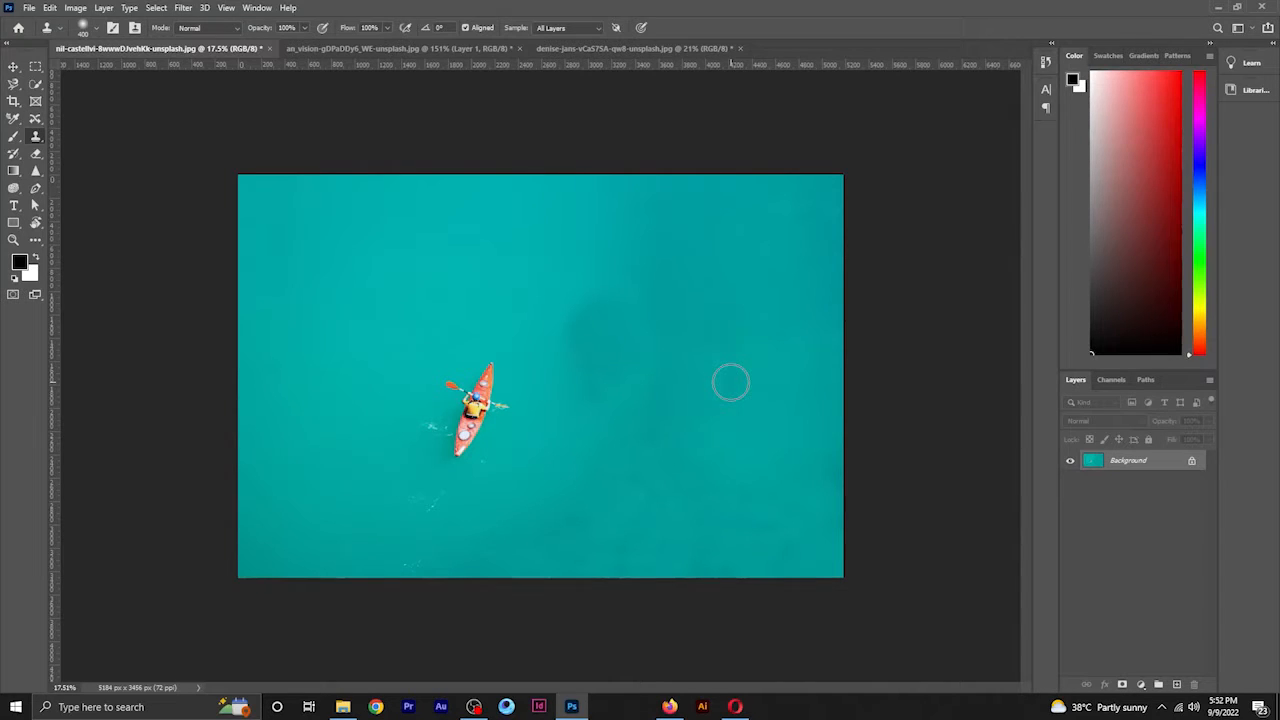
{"action": "scroll", "coordinate": [730, 383], "scroll_direction": "up", "scroll_amount": 1}
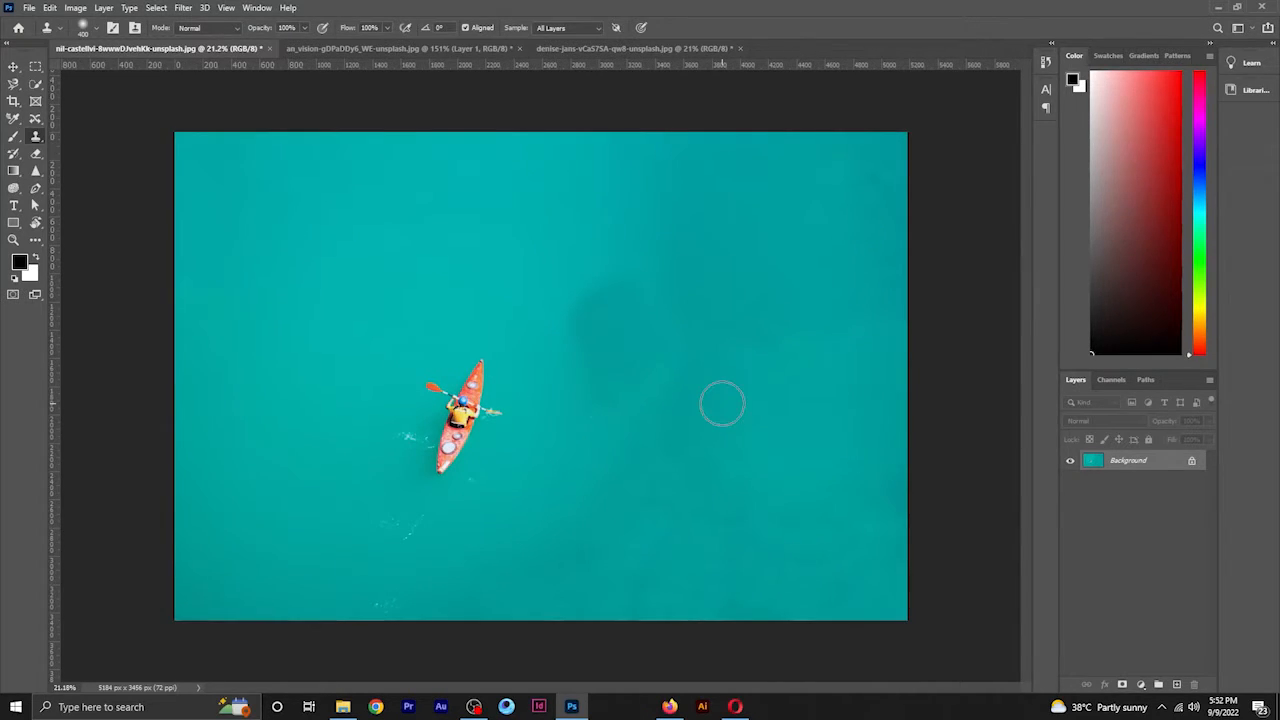
{"action": "scroll", "coordinate": [722, 404], "scroll_direction": "up", "scroll_amount": 1}
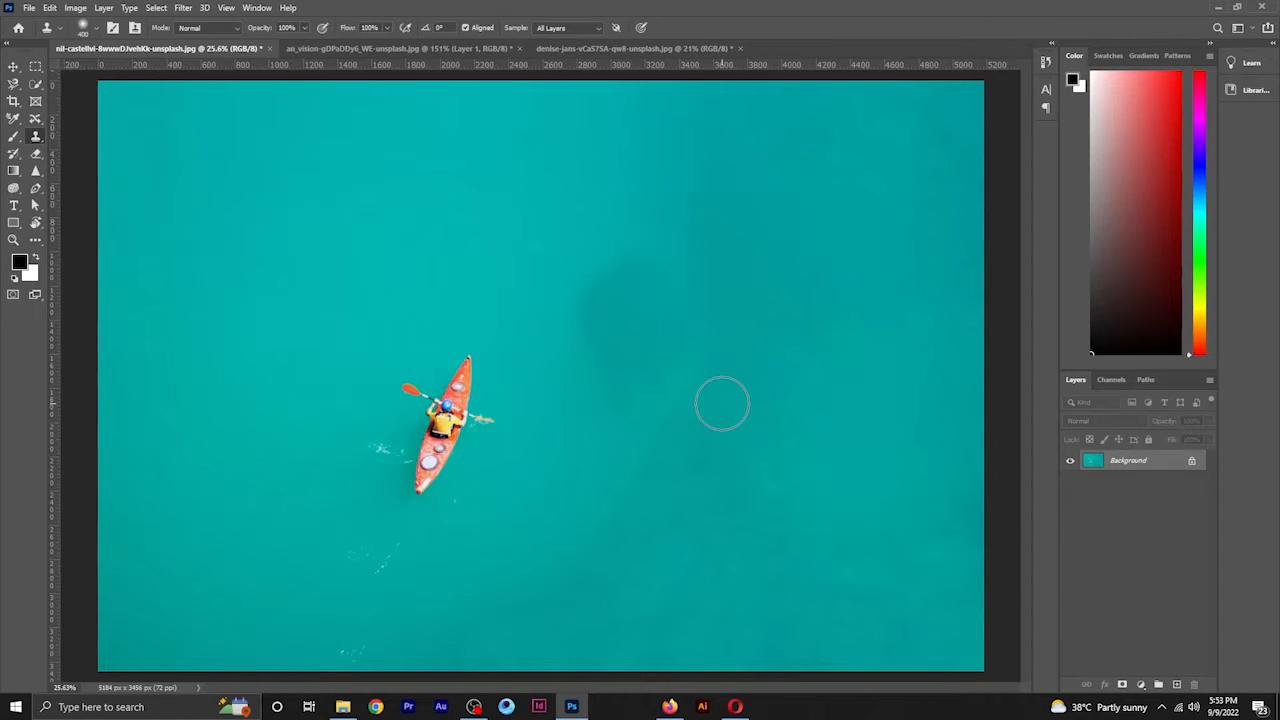
Step: Switch to the open apple photo
{"action": "left_click", "coordinate": [437, 49]}
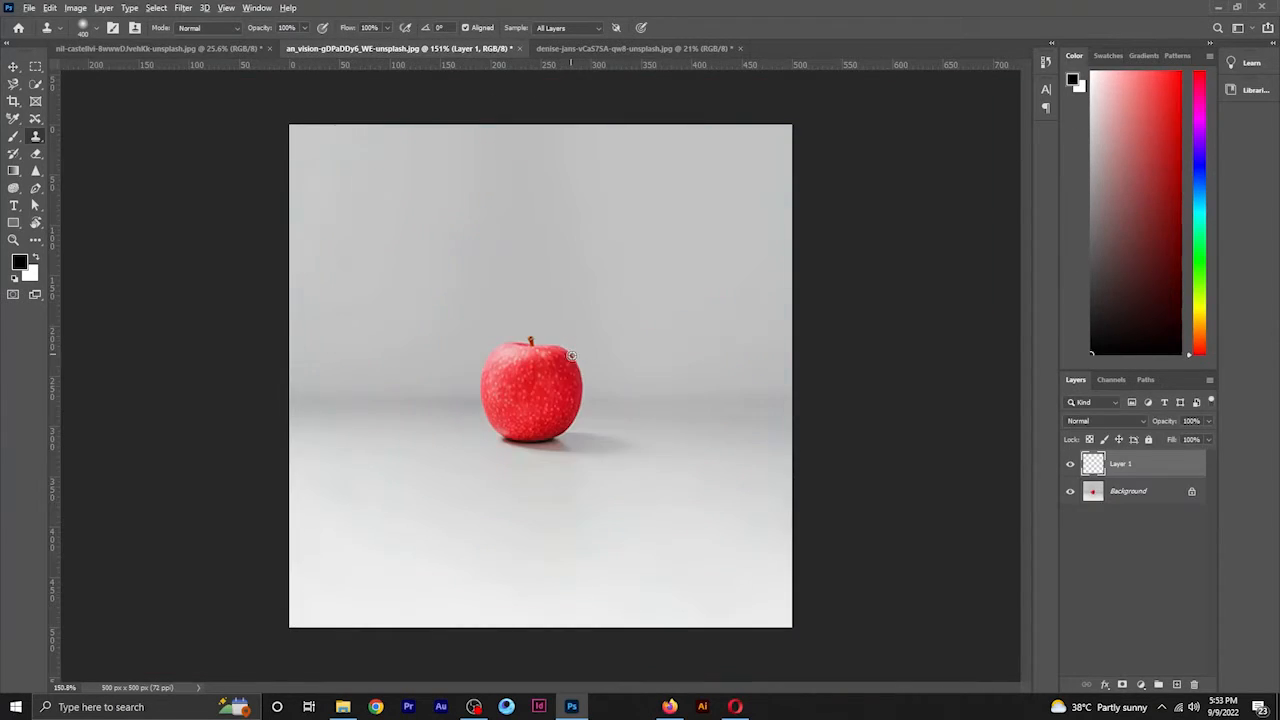
Step: Try stamping the water sampled from the kayak photo over the apple on Layer 1 with the Clone Stamp tool
{"action": "left_click_drag", "start_coordinate": [571, 355], "coordinate": [549, 378]}
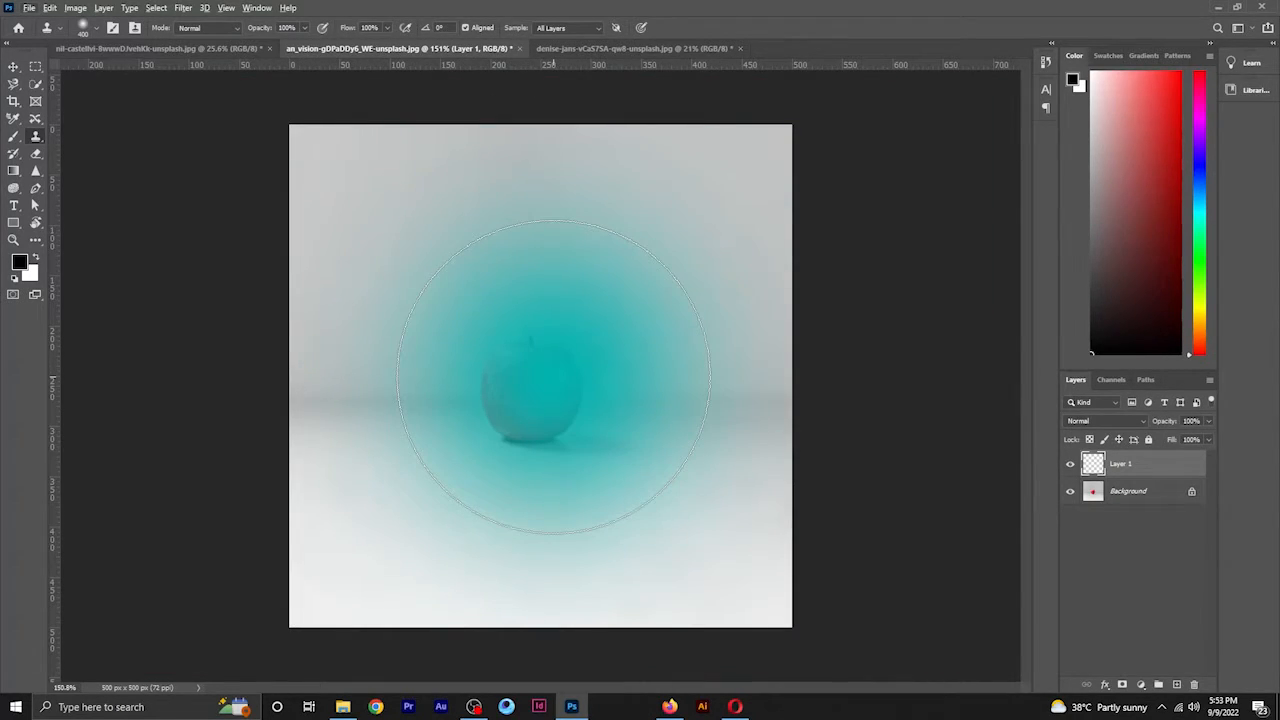
{"action": "mouse_move", "coordinate": [385, 330]}
{"action": "left_mouse_down"}
{"action": "mouse_move", "coordinate": [528, 400]}
{"action": "mouse_move", "coordinate": [884, 374]}
{"action": "left_mouse_up"}
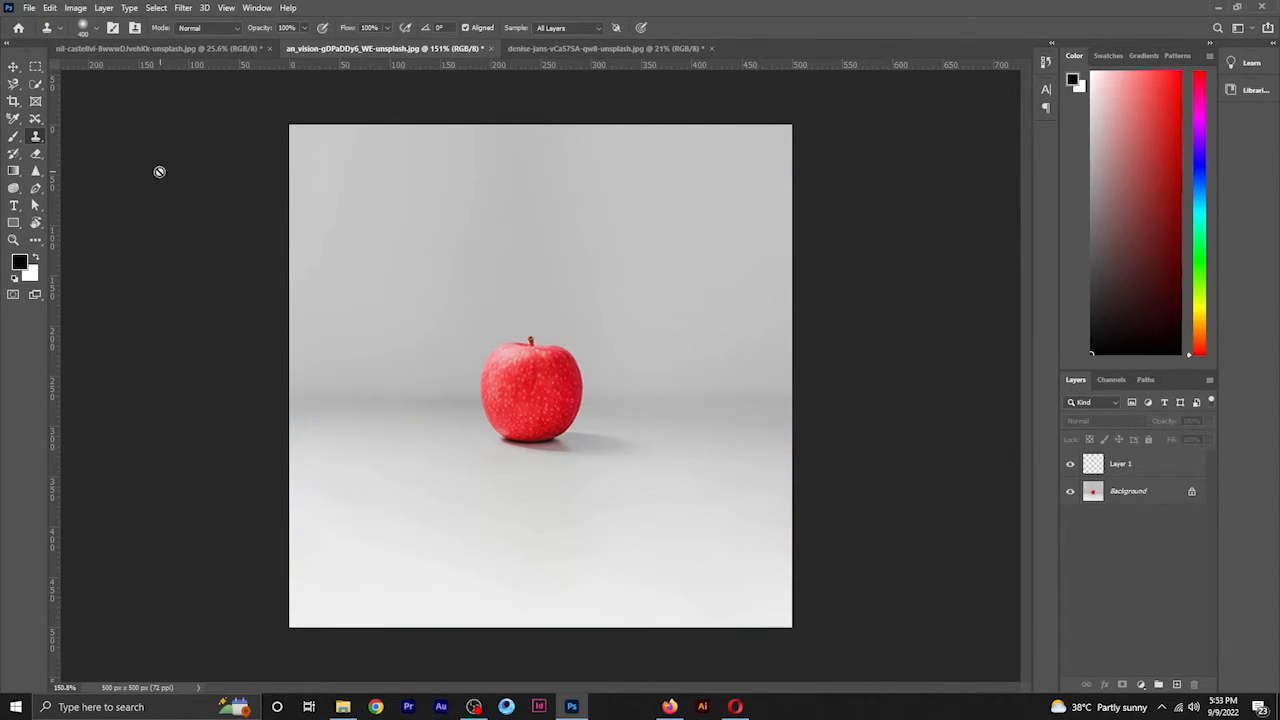
{"action": "right_click", "coordinate": [38, 138]}
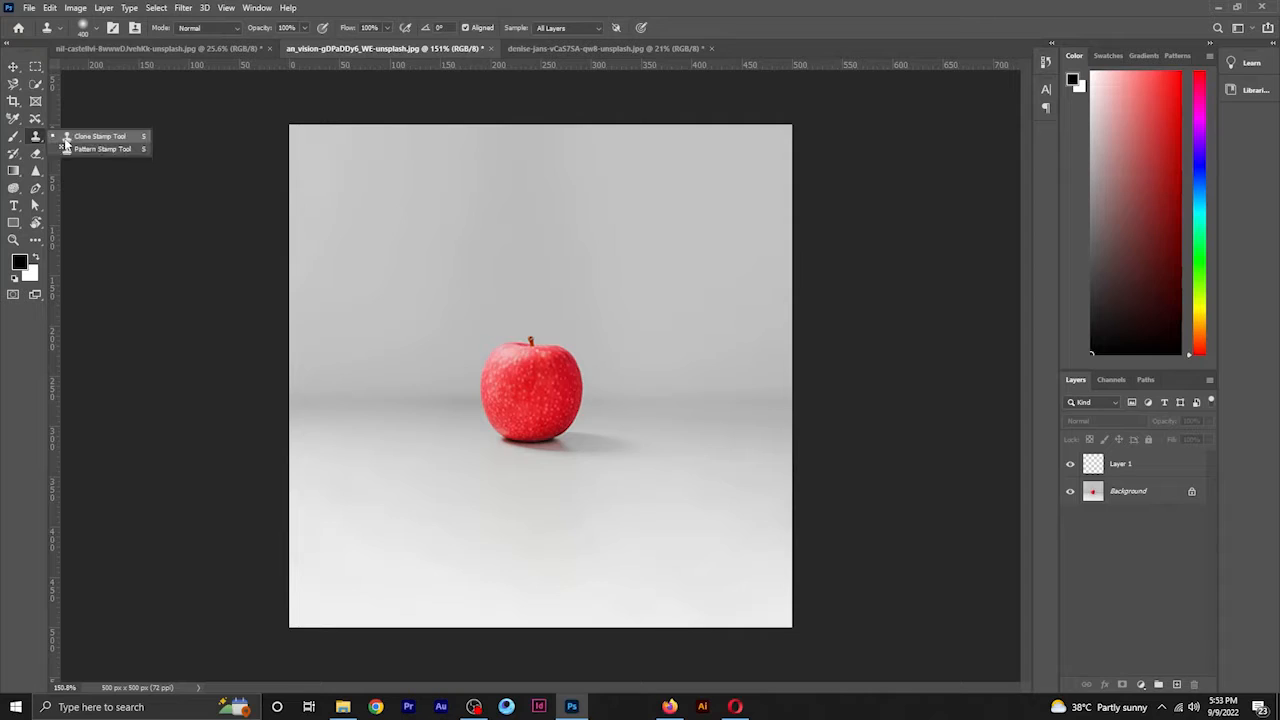
{"action": "left_click", "coordinate": [98, 136]}
{"action": "left_click_drag", "start_coordinate": [471, 263], "coordinate": [607, 302]}
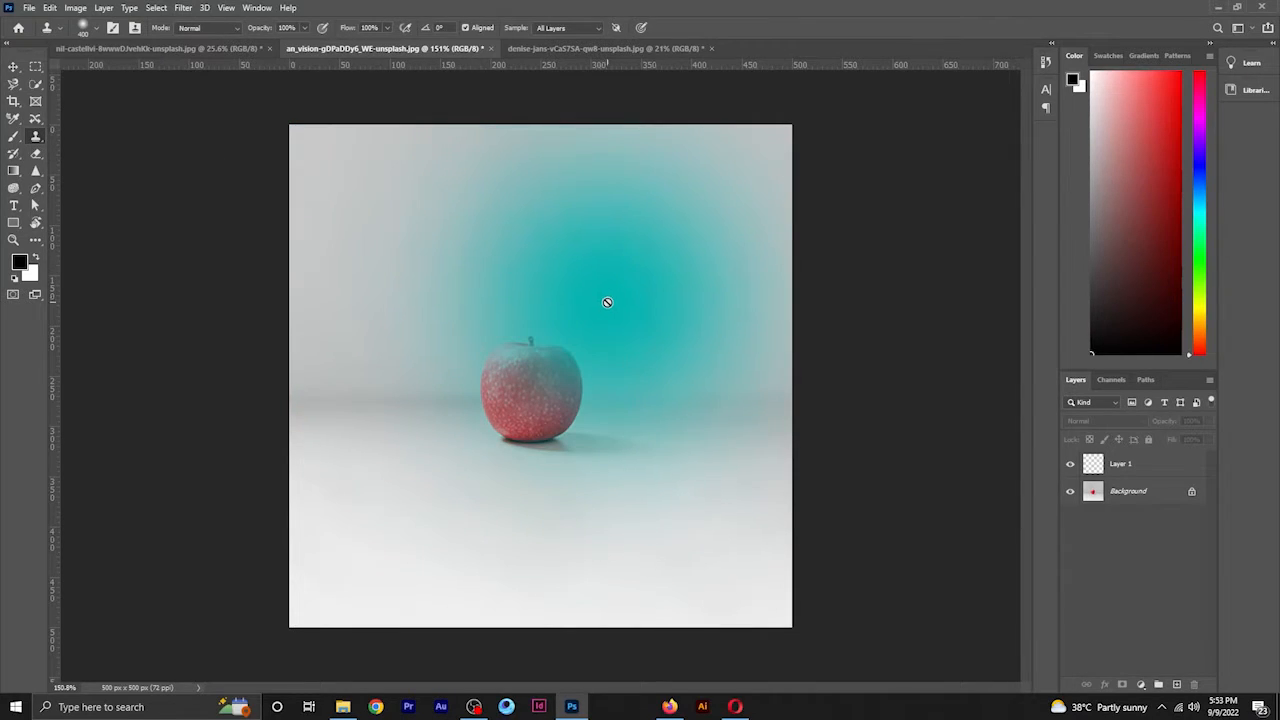
Step: Delete Layer 1 from the apple photo, keeping only the Background layer
{"action": "left_click", "coordinate": [1120, 488]}
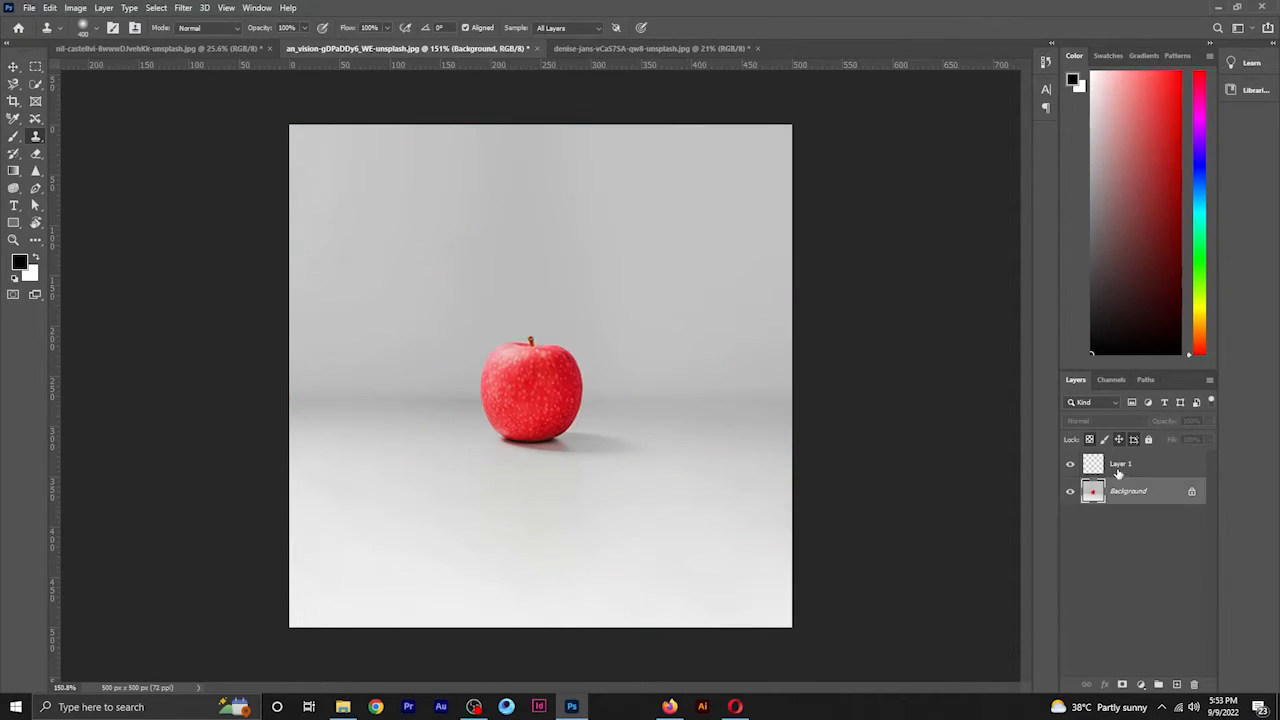
{"action": "left_click", "coordinate": [1119, 466]}
{"action": "key", "text": "Delete"}
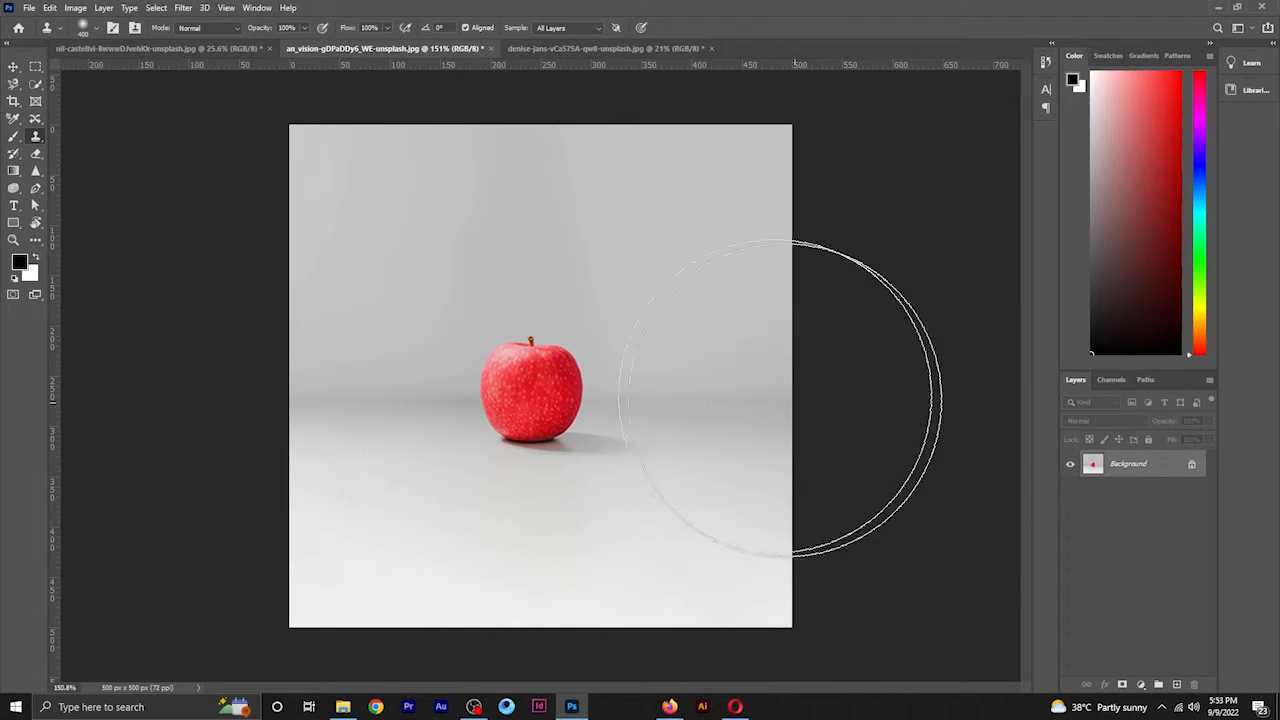
Step: Set the Clone Stamp brush size to 200, sample the apple and clone a second apple to its right
{"action": "key", "text": "bracketleft"}
{"action": "key", "text": "bracketleft"}
{"action": "key", "text": "bracketleft"}
{"action": "key", "text": "bracketleft"}
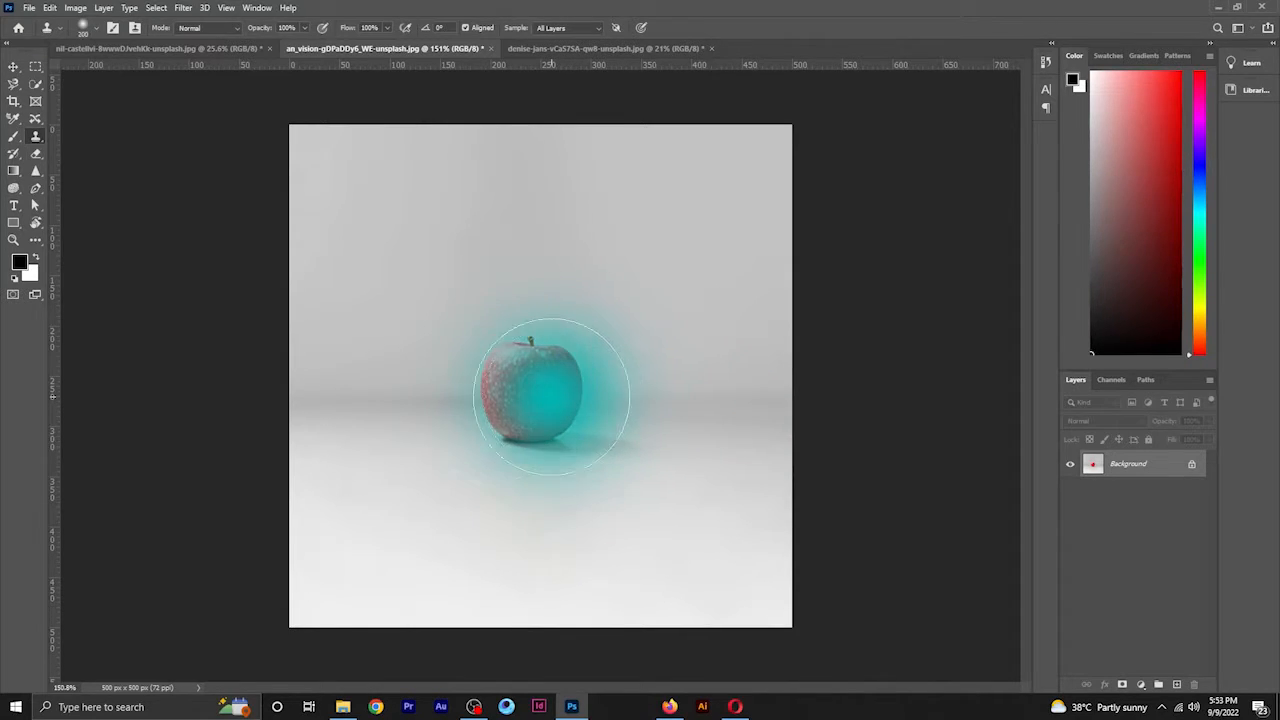
{"action": "key", "text": "bracketright"}
{"action": "key", "text": "bracketright"}
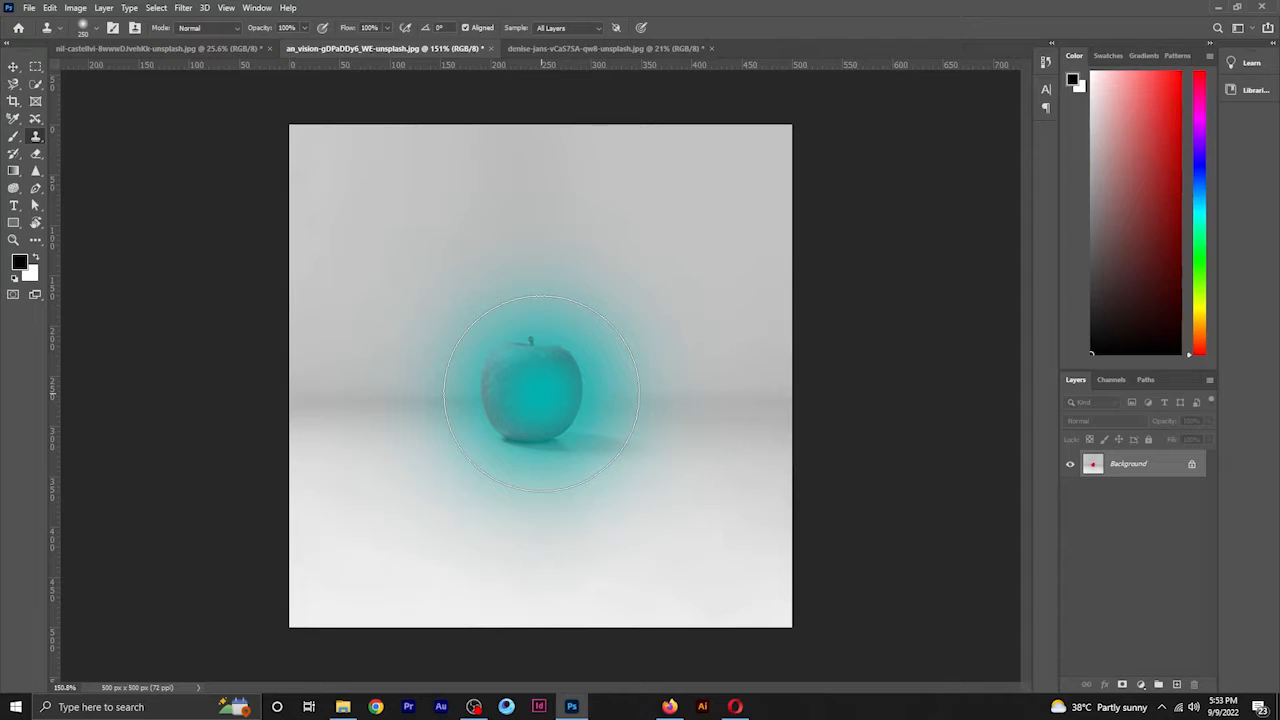
{"action": "key", "text": "bracketleft"}
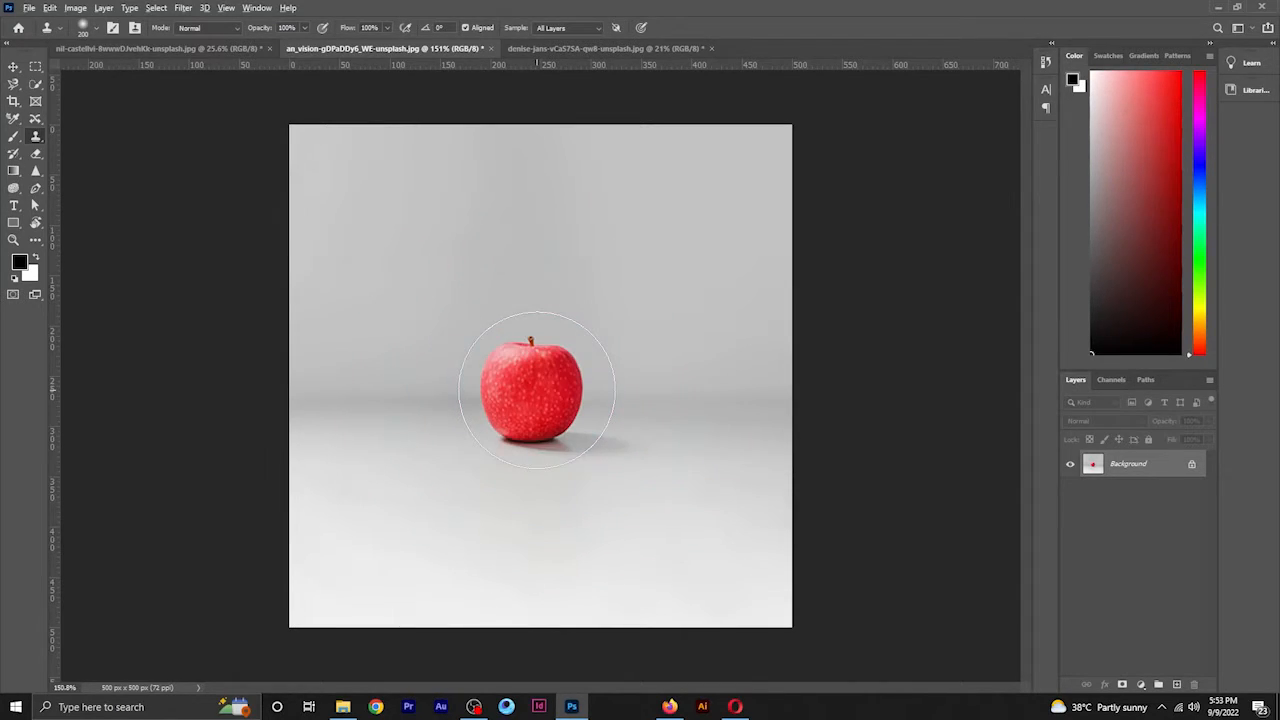
{"action": "key", "text": "alt"}
{"action": "left_click_drag", "start_coordinate": [536, 390], "coordinate": [675, 390]}
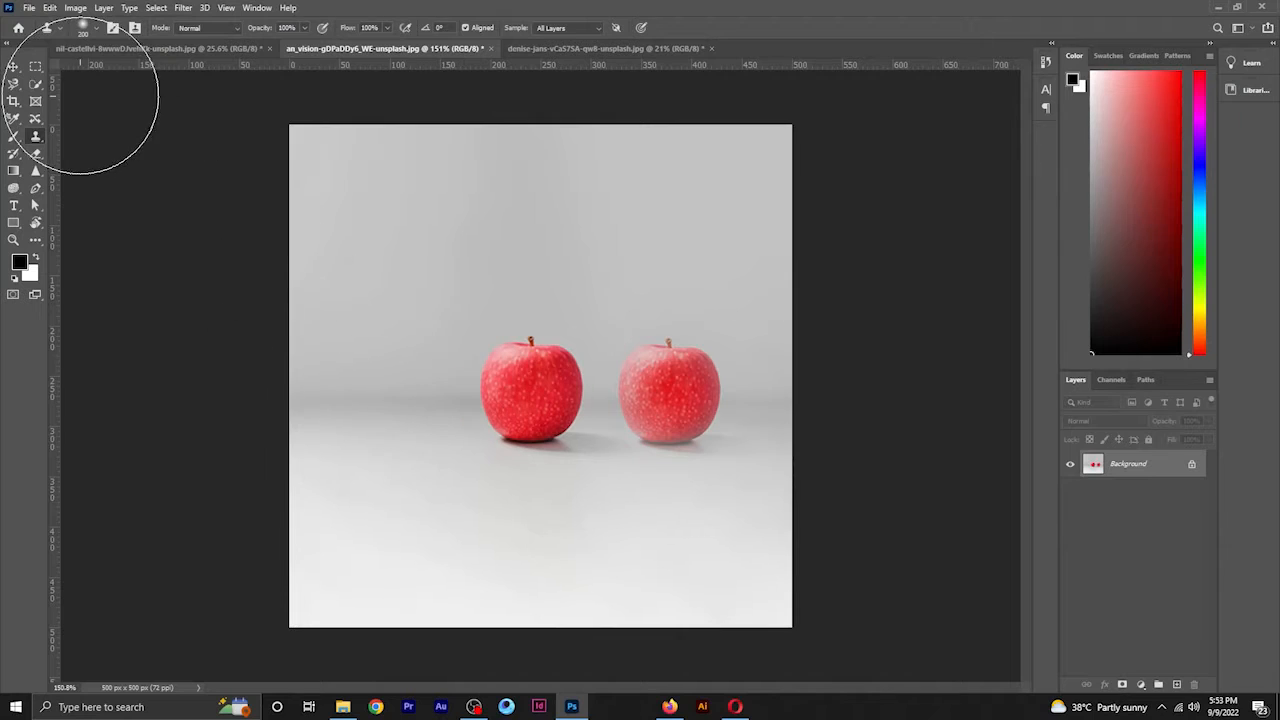
{"action": "left_click", "coordinate": [13, 66]}
{"action": "scroll", "coordinate": [604, 433], "scroll_direction": "up", "scroll_amount": 2}
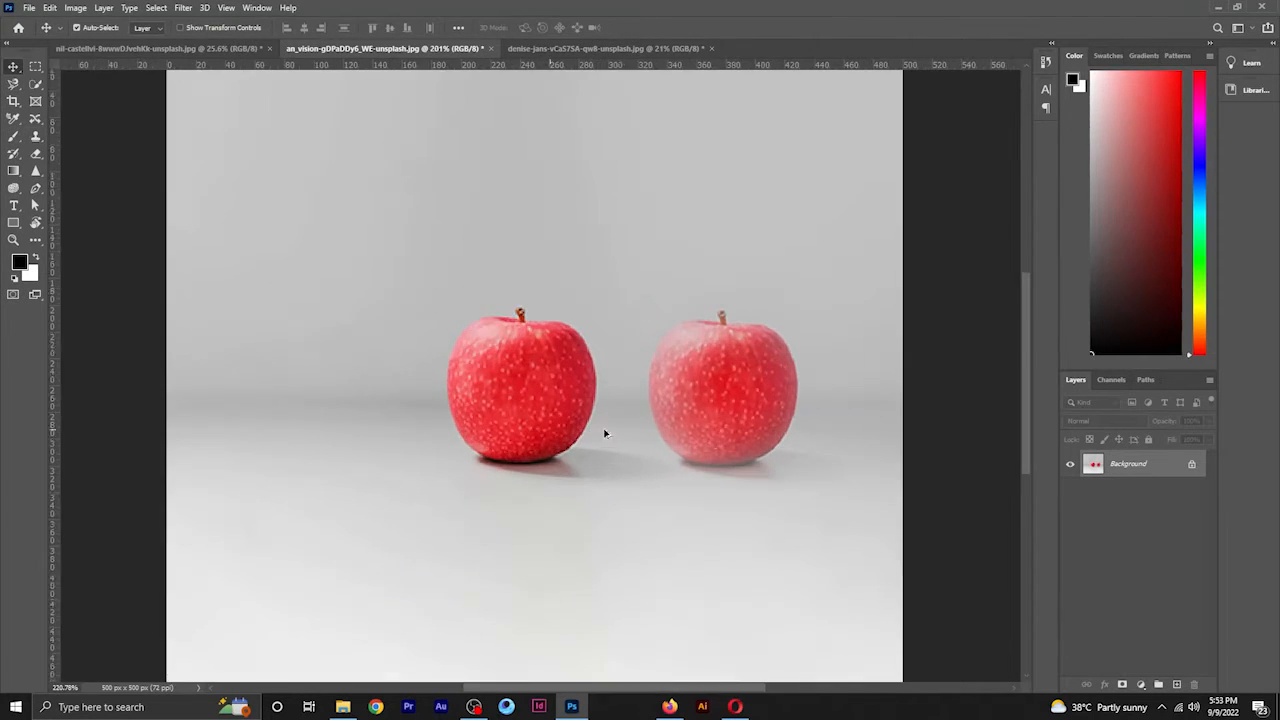
{"action": "scroll", "coordinate": [713, 419], "scroll_direction": "down", "scroll_amount": 3}
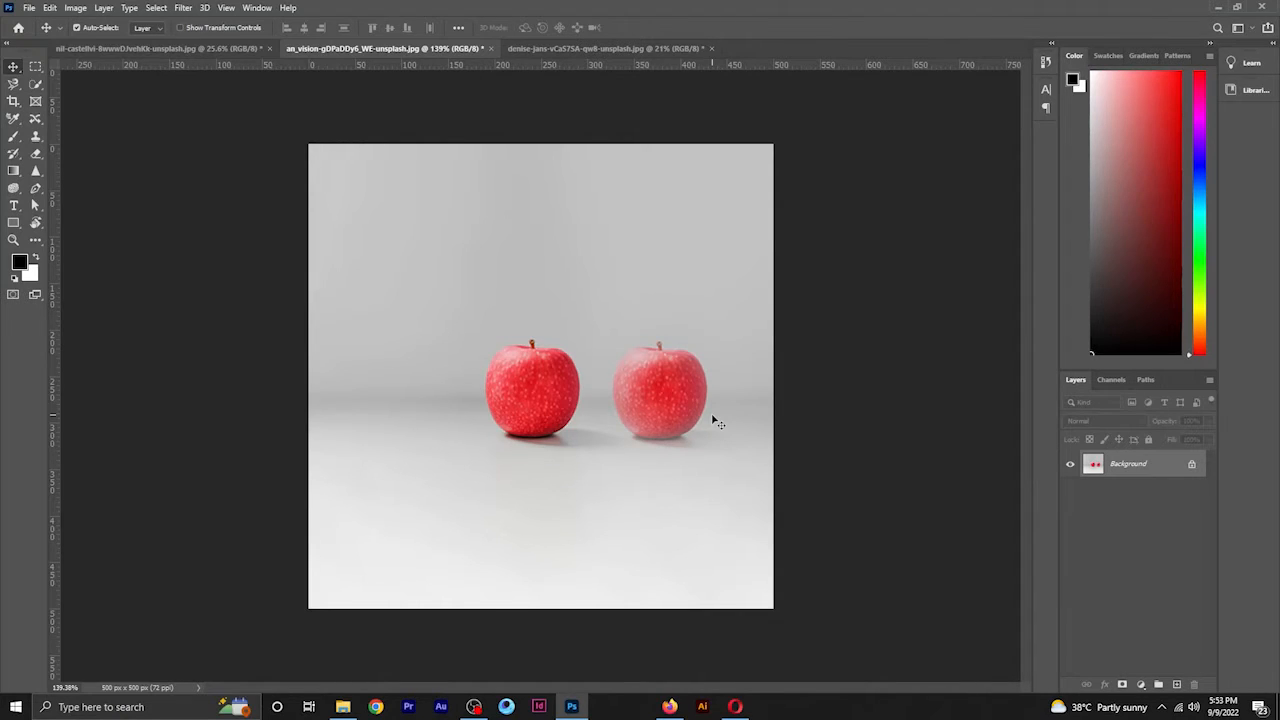
Step: Switch to the beach photo of the person walking a dog and activate the Clone Stamp tool
{"action": "left_click", "coordinate": [628, 49]}
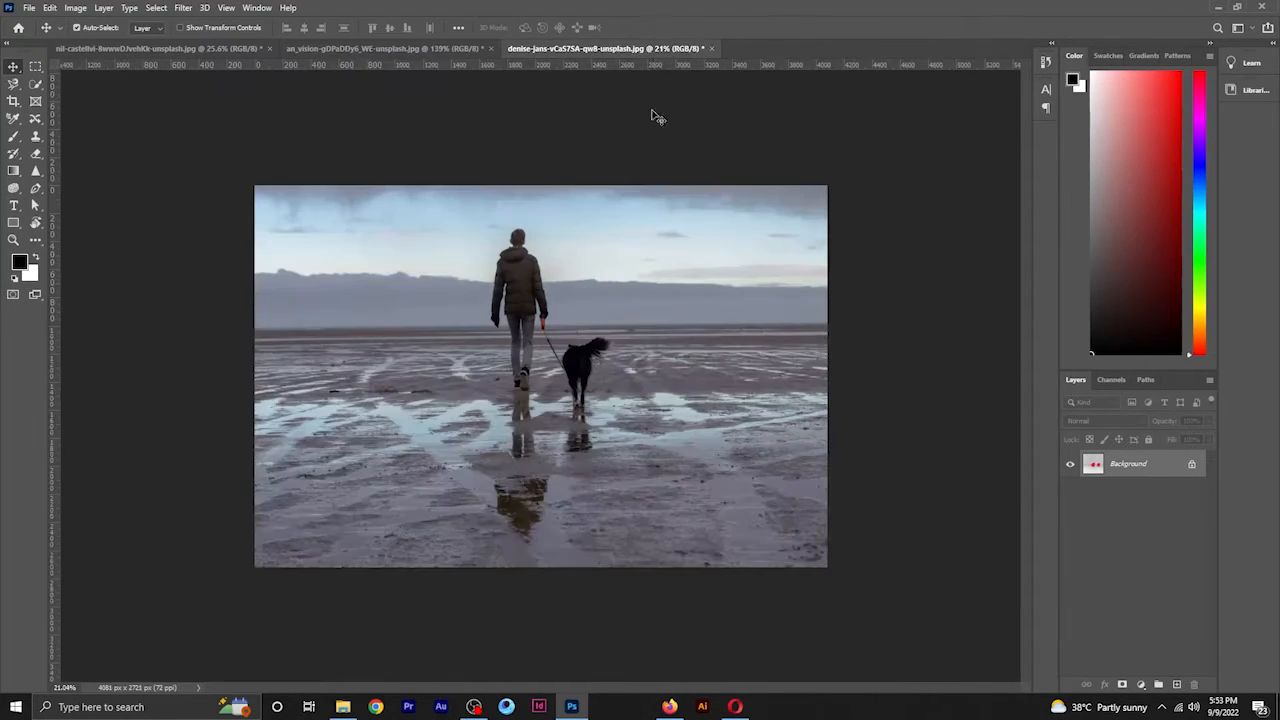
{"action": "scroll", "coordinate": [634, 352], "scroll_direction": "up", "scroll_amount": 1}
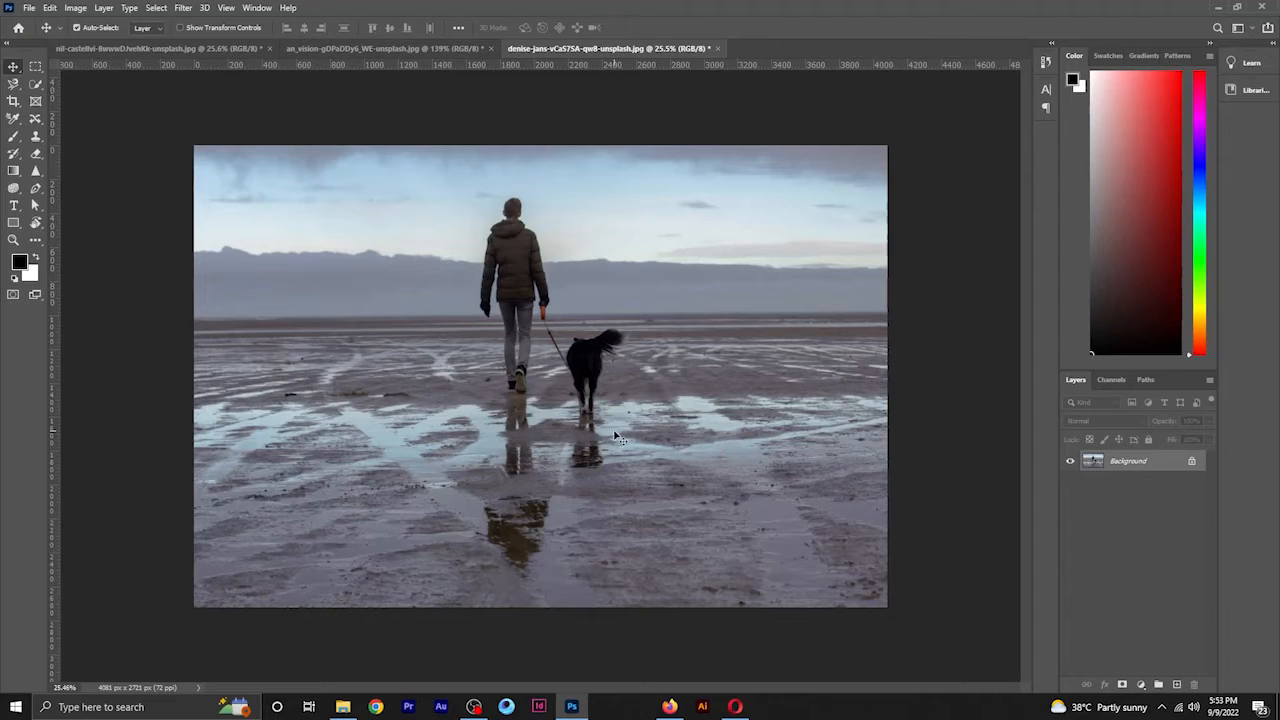
{"action": "scroll", "coordinate": [618, 438], "scroll_direction": "up", "scroll_amount": 1}
{"action": "scroll", "coordinate": [618, 438], "scroll_direction": "up", "scroll_amount": 1}
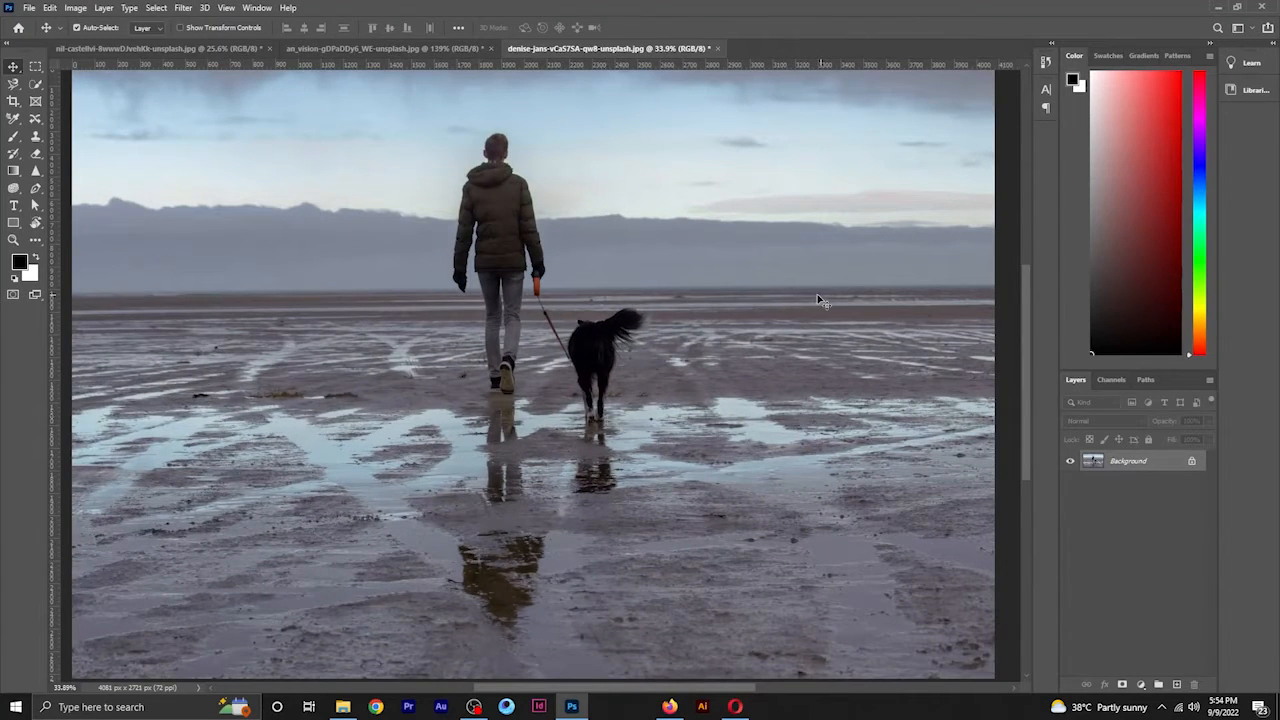
{"action": "scroll", "coordinate": [790, 304], "scroll_direction": "up", "scroll_amount": 1}
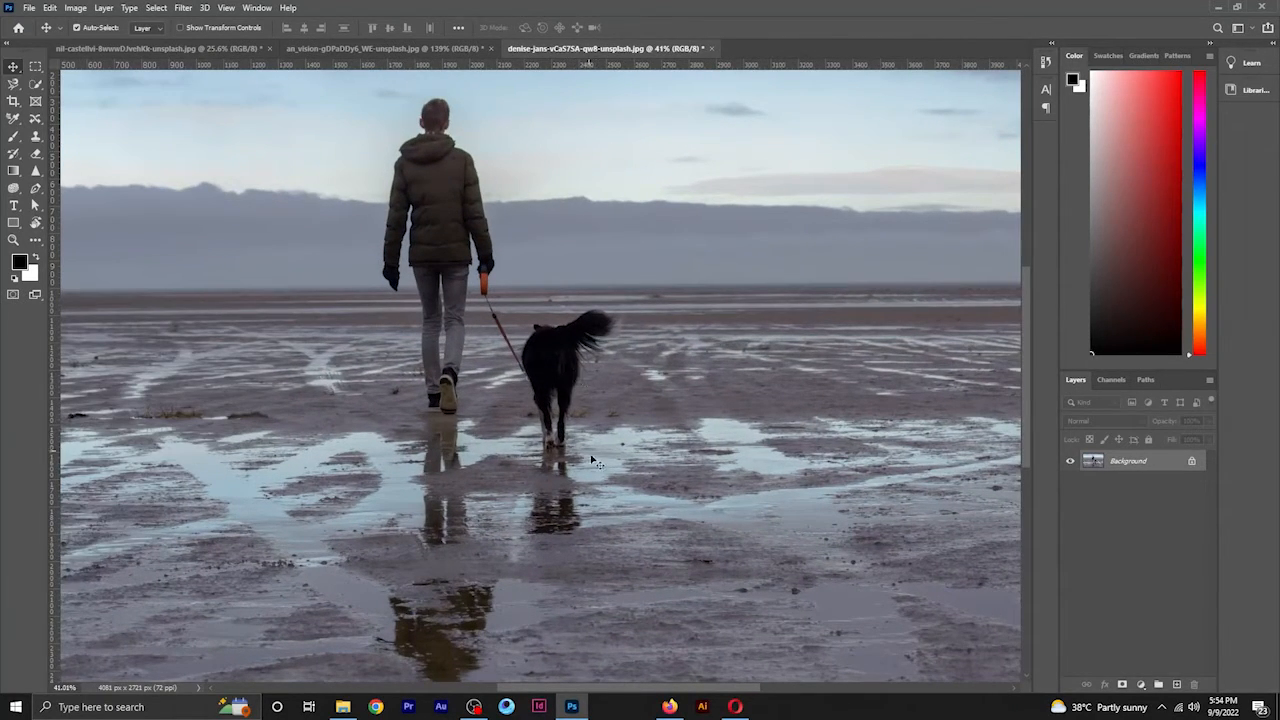
{"action": "scroll", "coordinate": [594, 460], "scroll_direction": "down", "scroll_amount": 3}
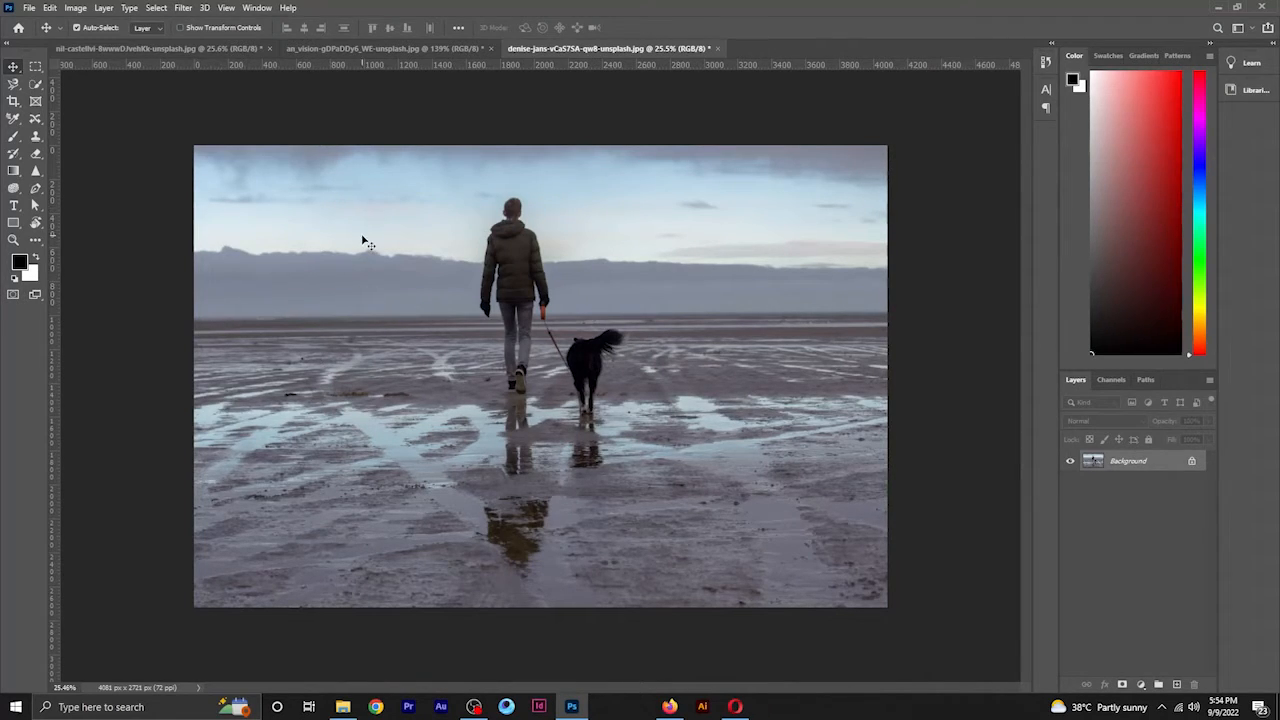
{"action": "key", "text": "c"}
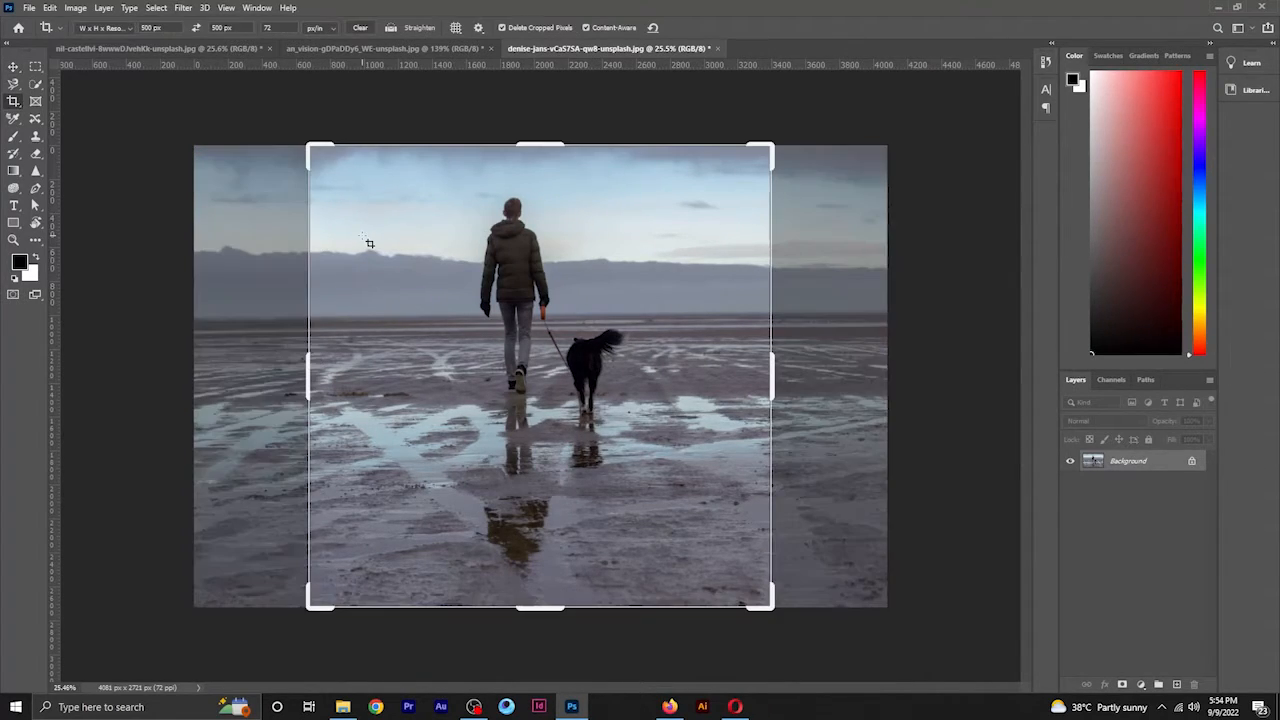
{"action": "left_click", "coordinate": [13, 66]}
{"action": "left_click", "coordinate": [36, 136]}
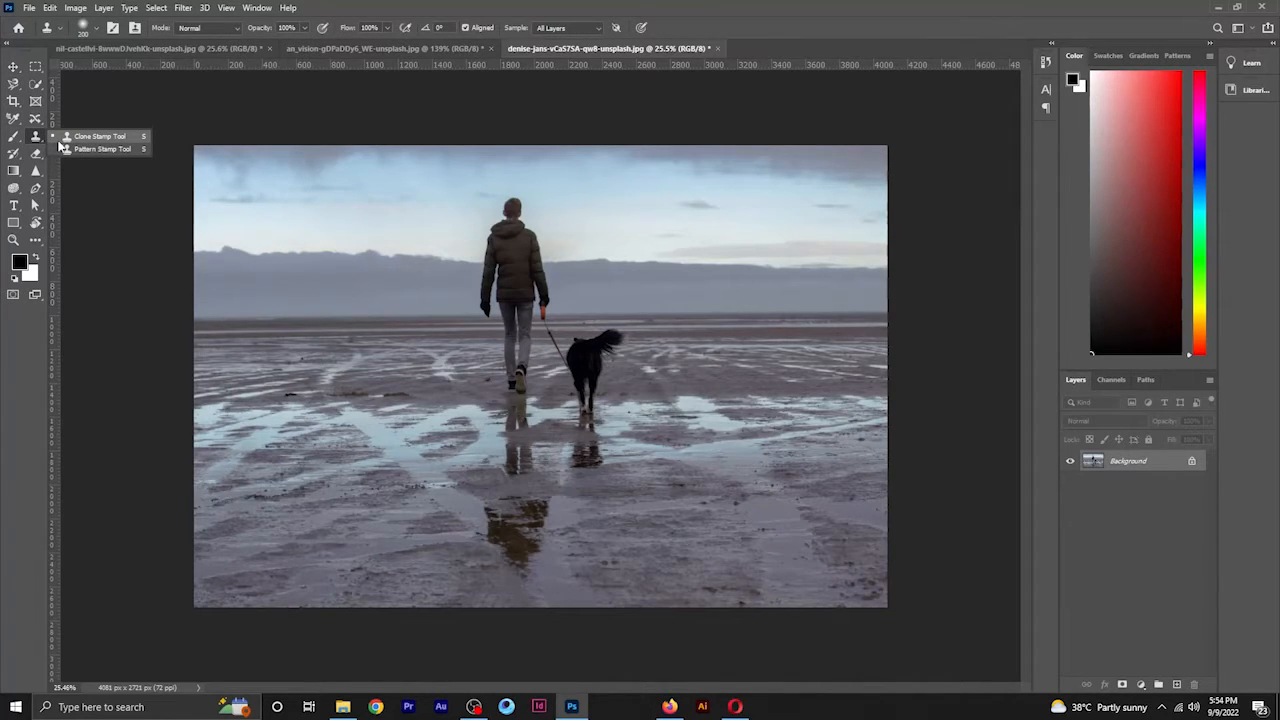
{"action": "left_click", "coordinate": [60, 141]}
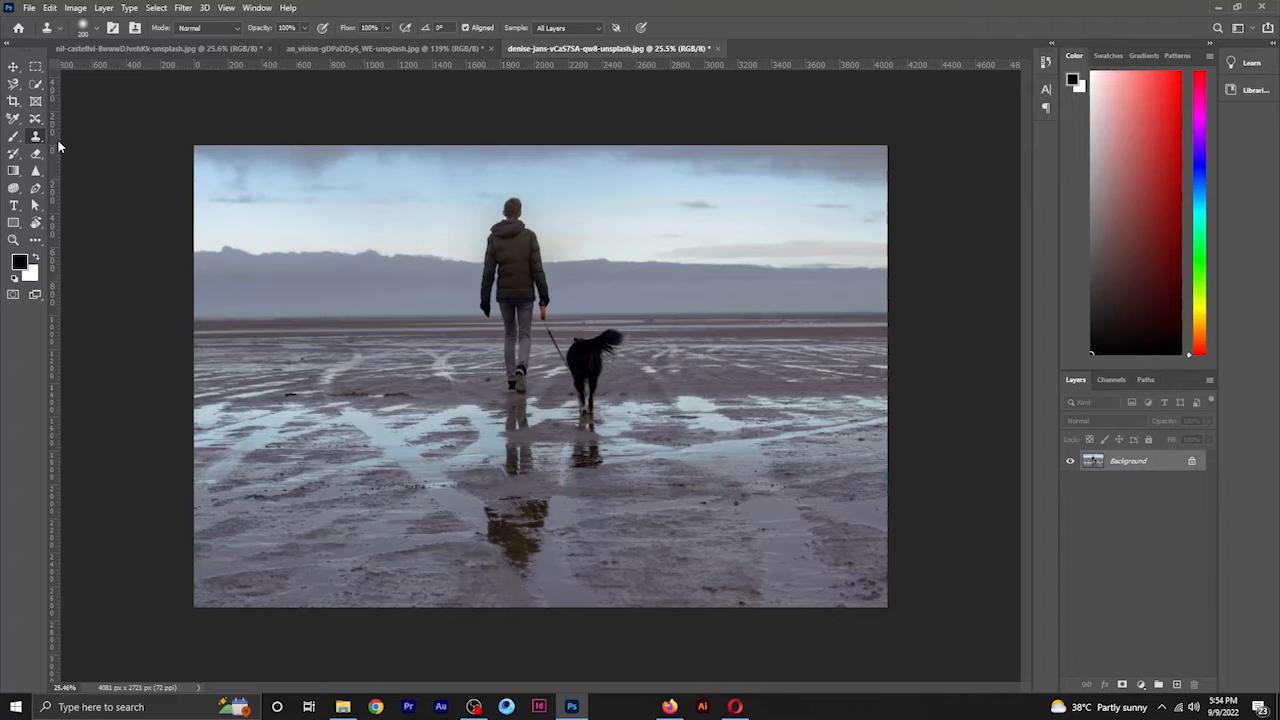
Step: Set the brush size to 400 and stamp the sampled apple onto the wet sand to the right of the dog
{"action": "left_click", "coordinate": [457, 247], "text": "alt"}
{"action": "scroll", "coordinate": [699, 470], "scroll_direction": "up", "scroll_amount": 4}
{"action": "mouse_move", "coordinate": [638, 380]}
{"action": "left_mouse_down"}
{"action": "mouse_move", "coordinate": [634, 363]}
{"action": "mouse_move", "coordinate": [694, 377]}
{"action": "mouse_move", "coordinate": [776, 328]}
{"action": "left_mouse_up"}
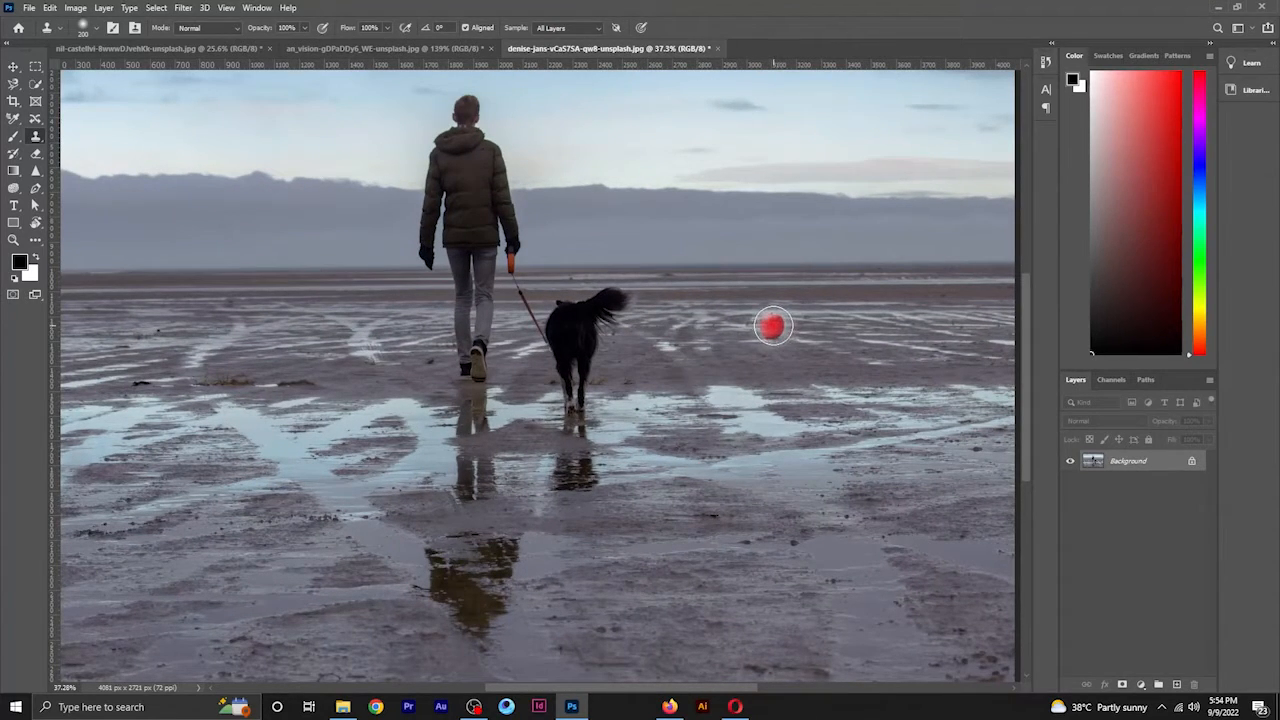
{"action": "key", "text": "bracketright"}
{"action": "key", "text": "bracketright"}
{"action": "key", "text": "bracketright"}
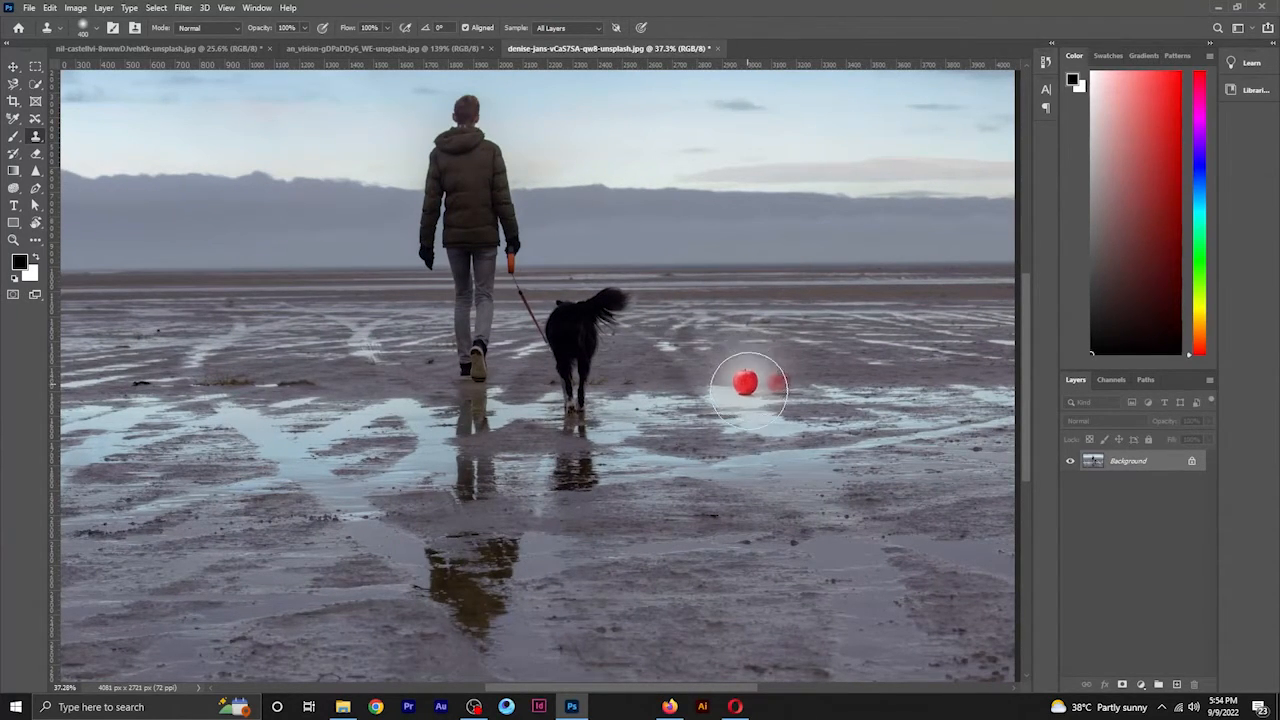
{"action": "left_click", "coordinate": [741, 420], "text": "alt"}
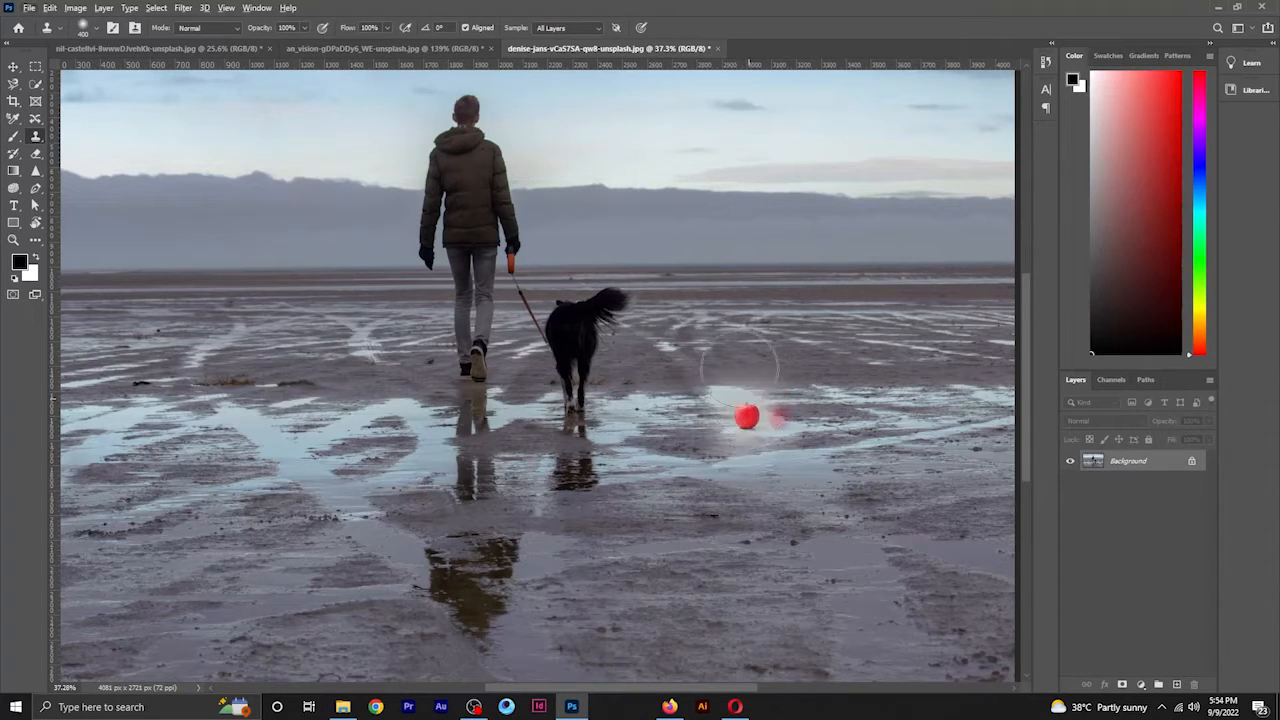
Step: Sample the wet sand to the right of the dog and clone it over the dog's body and the lower leash
{"action": "scroll", "coordinate": [452, 205], "scroll_direction": "down", "scroll_amount": 2}
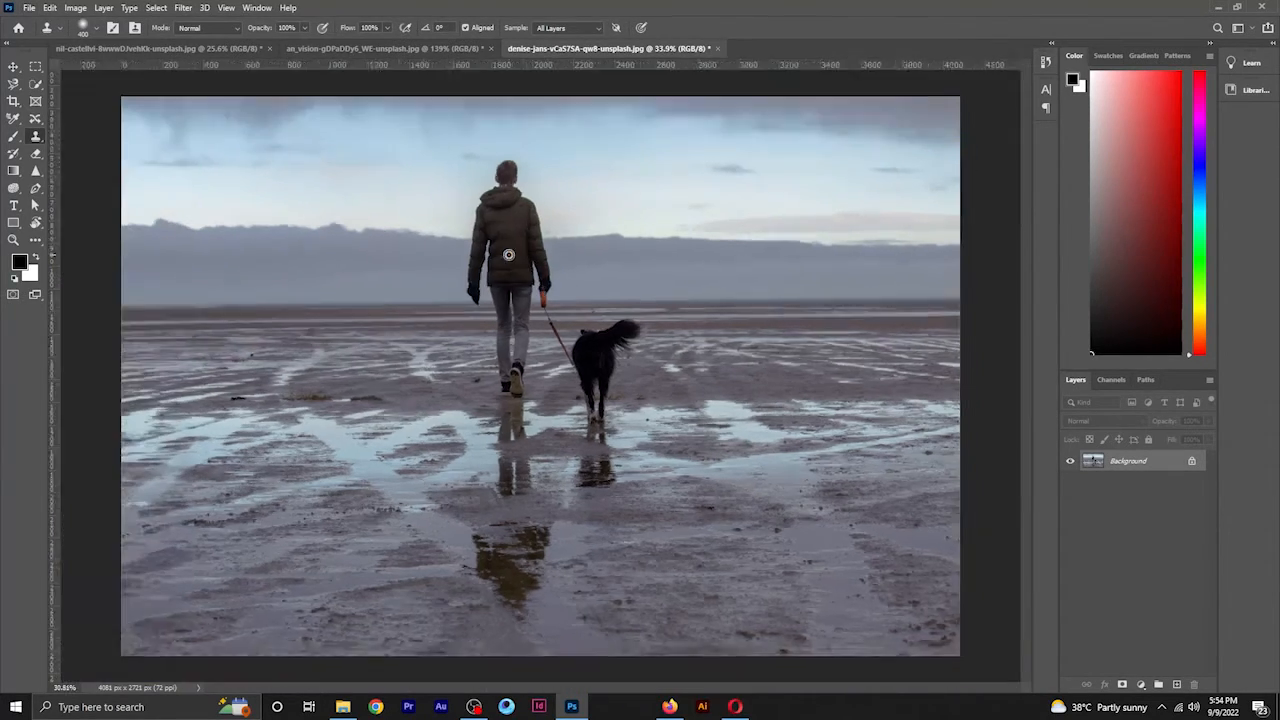
{"action": "scroll", "coordinate": [820, 390], "scroll_direction": "up", "scroll_amount": 2}
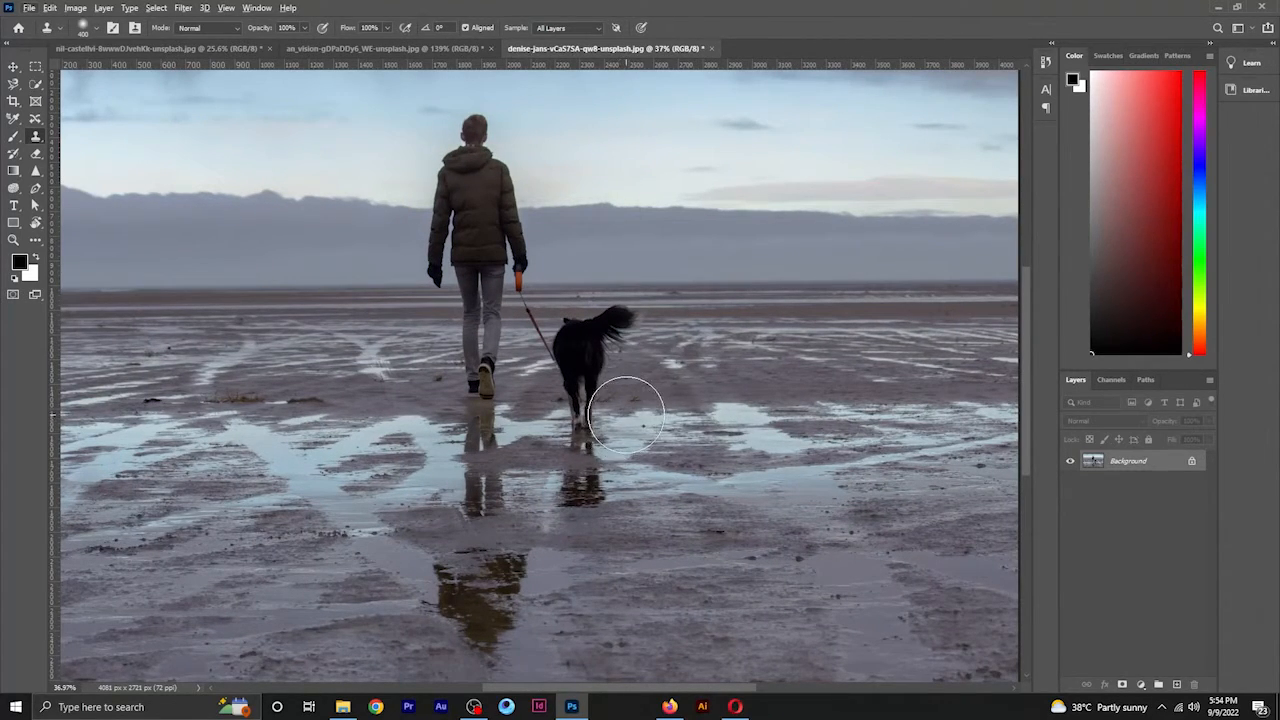
{"action": "scroll", "coordinate": [595, 500], "scroll_direction": "up", "scroll_amount": 2}
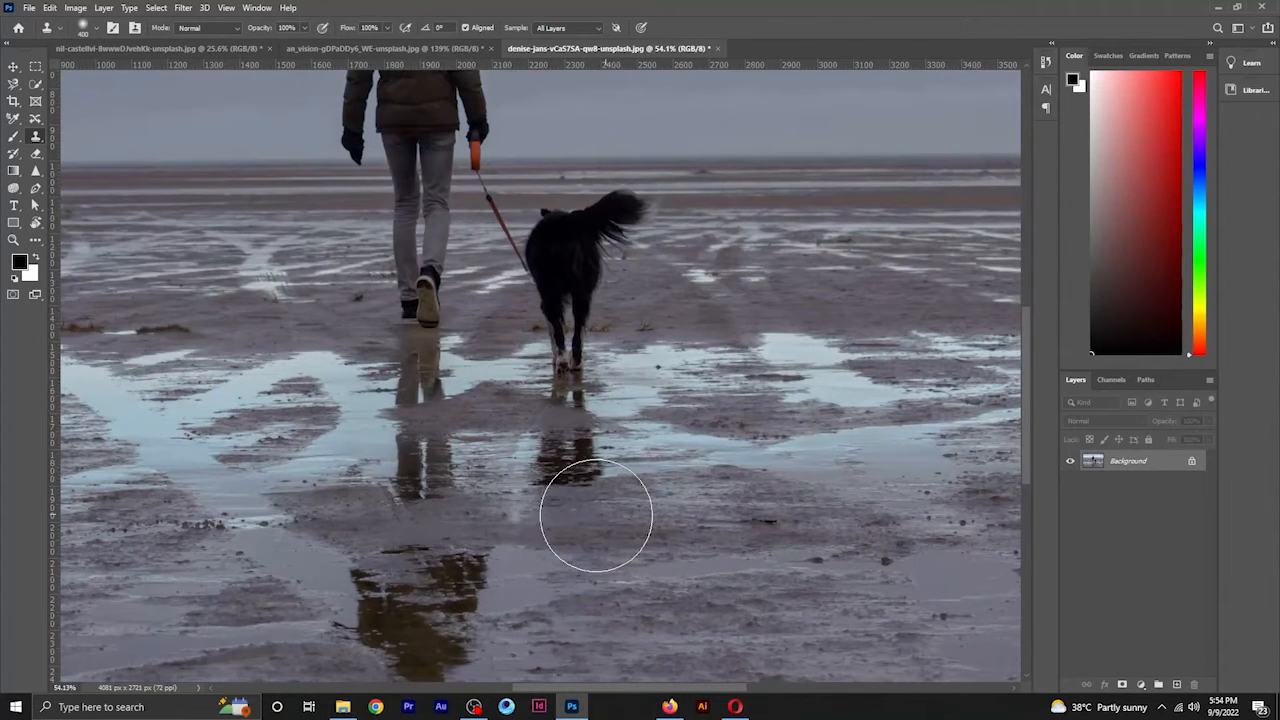
{"action": "scroll", "coordinate": [644, 457], "scroll_direction": "down", "scroll_amount": 2}
{"action": "scroll", "coordinate": [644, 457], "scroll_direction": "up", "scroll_amount": 2}
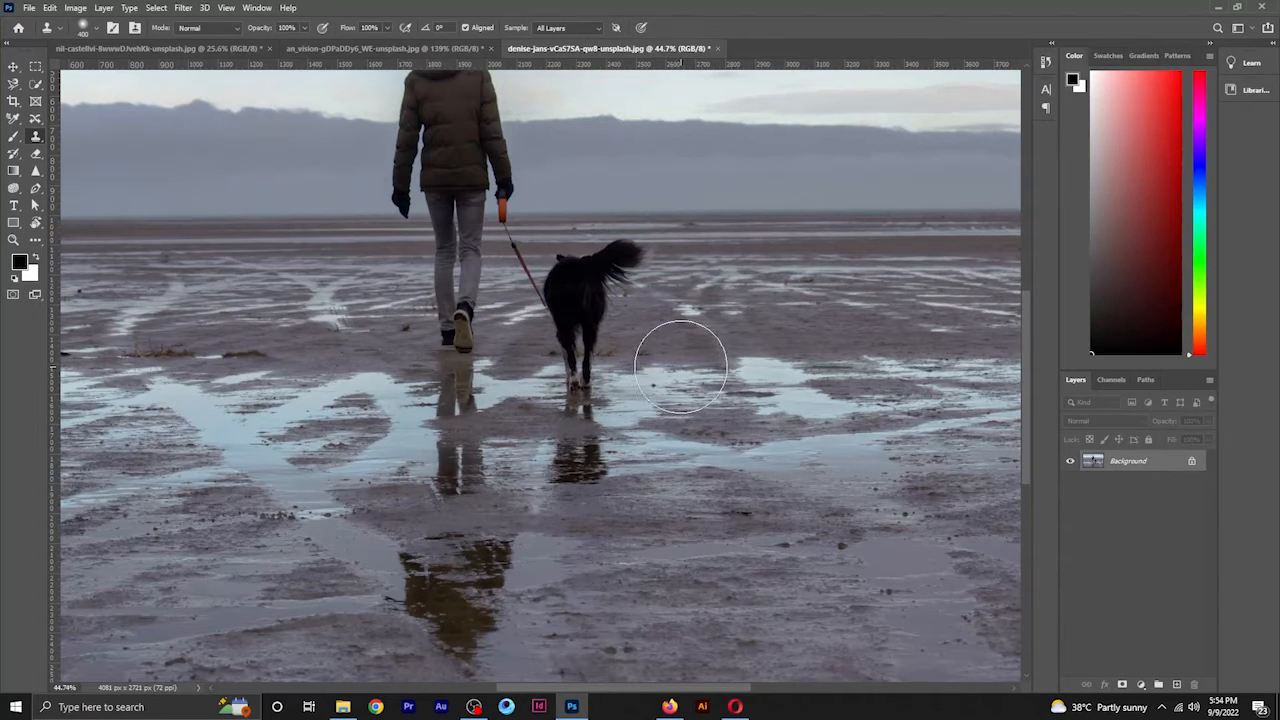
{"action": "left_click", "coordinate": [687, 360], "text": "alt"}
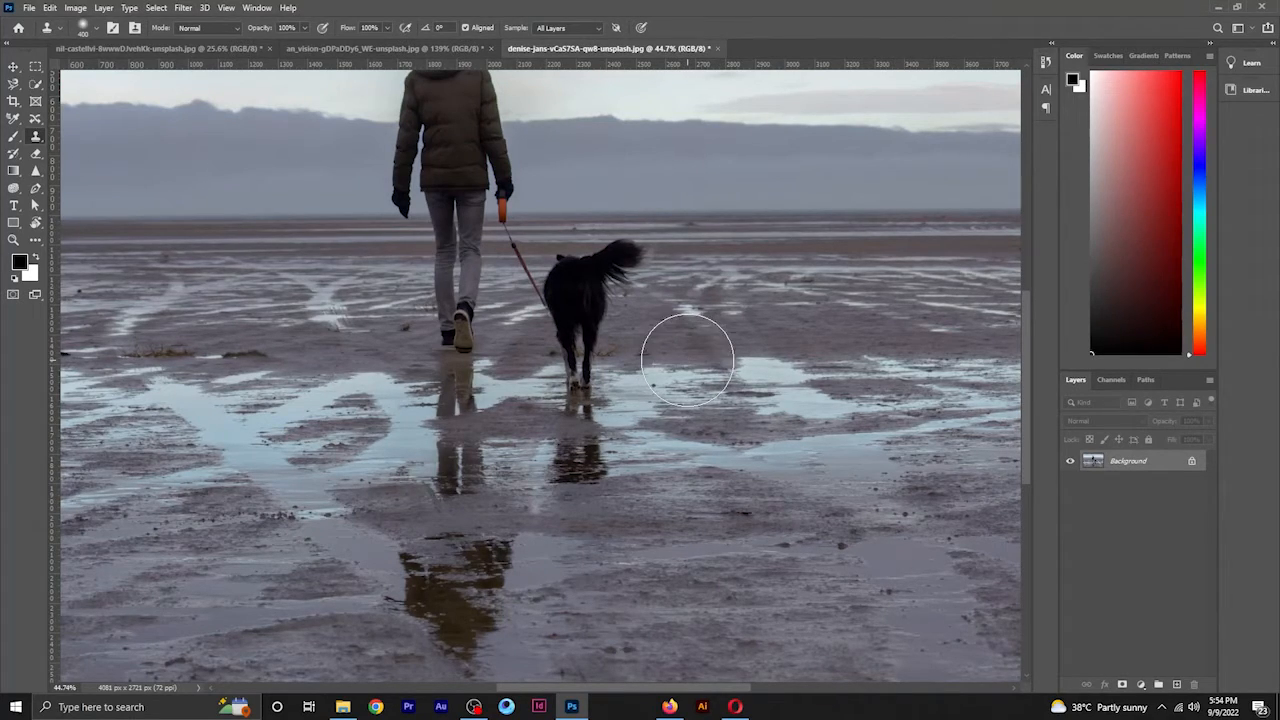
{"action": "mouse_move", "coordinate": [621, 365]}
{"action": "left_mouse_down"}
{"action": "mouse_move", "coordinate": [552, 366]}
{"action": "mouse_move", "coordinate": [616, 364]}
{"action": "mouse_move", "coordinate": [579, 360]}
{"action": "mouse_move", "coordinate": [590, 295]}
{"action": "mouse_move", "coordinate": [574, 317]}
{"action": "mouse_move", "coordinate": [577, 289]}
{"action": "mouse_move", "coordinate": [628, 275]}
{"action": "mouse_move", "coordinate": [584, 285]}
{"action": "mouse_move", "coordinate": [604, 265]}
{"action": "mouse_move", "coordinate": [608, 290]}
{"action": "mouse_move", "coordinate": [584, 290]}
{"action": "mouse_move", "coordinate": [584, 272]}
{"action": "mouse_move", "coordinate": [604, 295]}
{"action": "mouse_move", "coordinate": [625, 288]}
{"action": "mouse_move", "coordinate": [598, 331]}
{"action": "mouse_move", "coordinate": [606, 304]}
{"action": "mouse_move", "coordinate": [593, 329]}
{"action": "mouse_move", "coordinate": [596, 298]}
{"action": "mouse_move", "coordinate": [604, 312]}
{"action": "mouse_move", "coordinate": [560, 267]}
{"action": "left_mouse_up"}
{"action": "key", "text": "ctrl+z"}
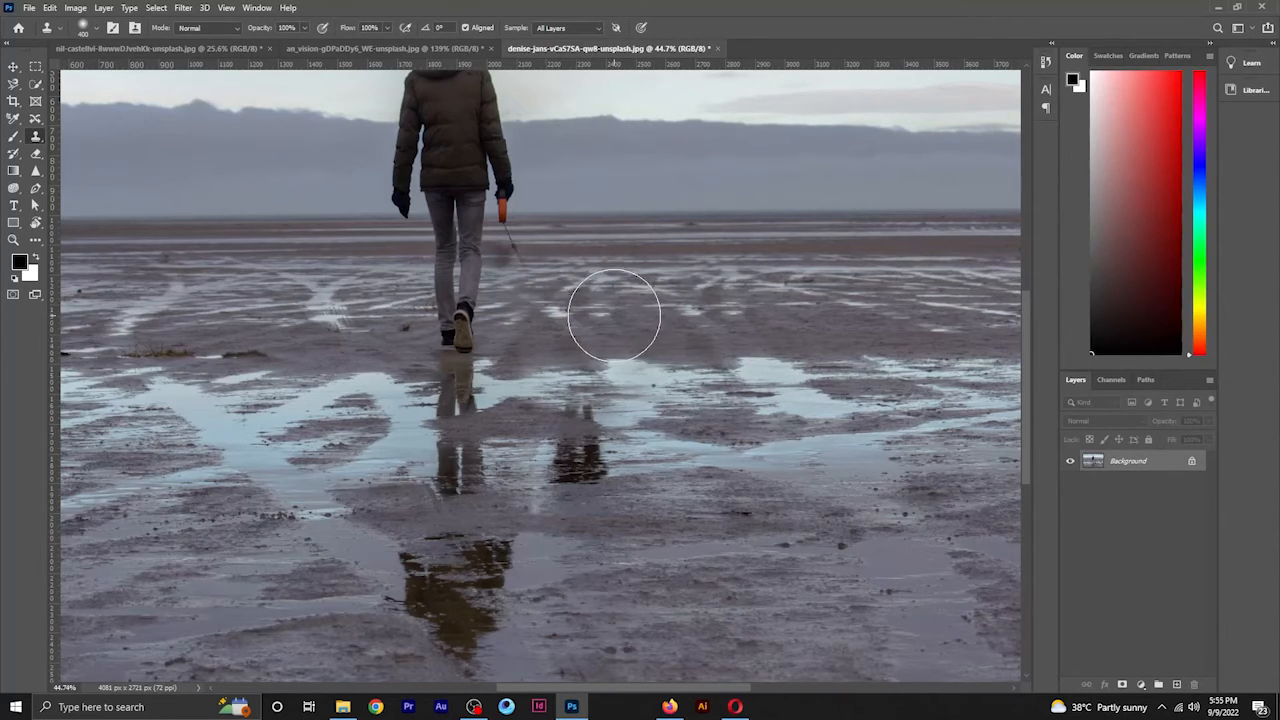
Step: Reduce the brush size to 90 and clone nearby water and sand over the dog's dark reflections
{"action": "scroll", "coordinate": [614, 314], "scroll_direction": "down", "scroll_amount": 5}
{"action": "scroll", "coordinate": [560, 325], "scroll_direction": "up", "scroll_amount": 6}
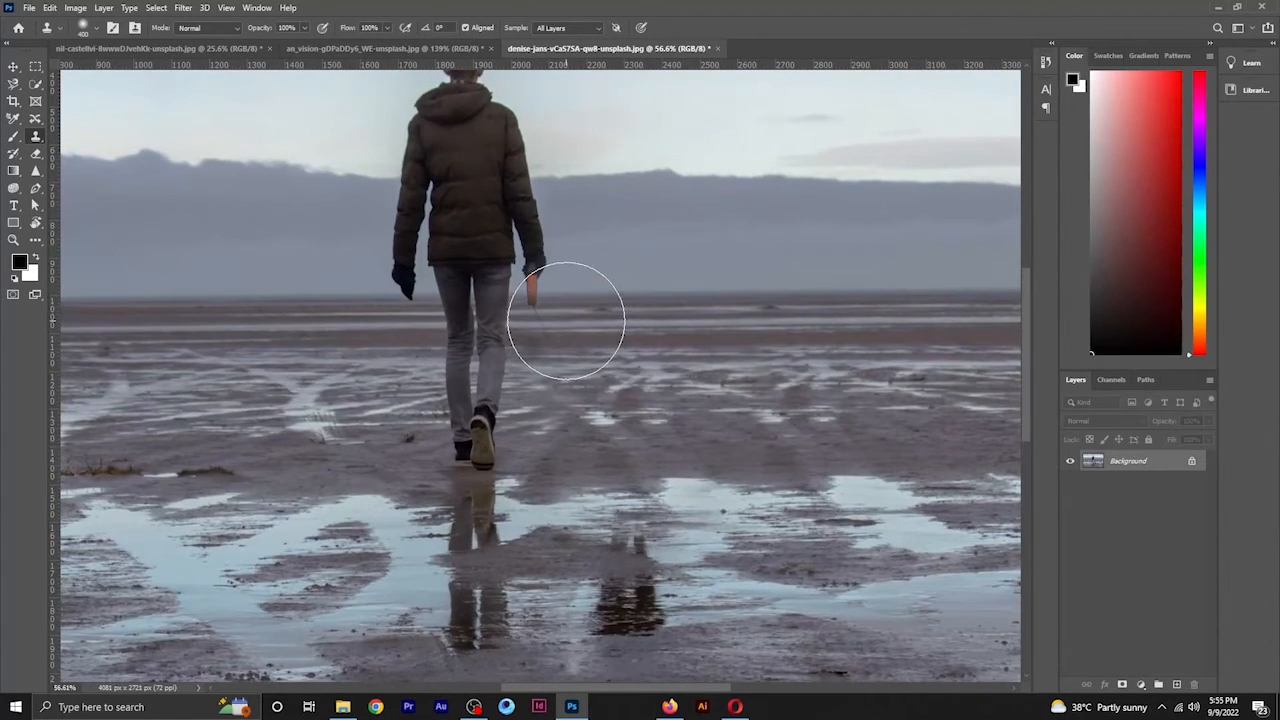
{"action": "scroll", "coordinate": [609, 330], "scroll_direction": "up", "scroll_amount": 2}
{"action": "key", "text": "bracketleft"}
{"action": "key", "text": "bracketleft"}
{"action": "key", "text": "bracketleft"}
{"action": "key", "text": "bracketleft"}
{"action": "key", "text": "bracketleft"}
{"action": "key", "text": "bracketleft"}
{"action": "key", "text": "bracketleft"}
{"action": "key", "text": "bracketleft"}
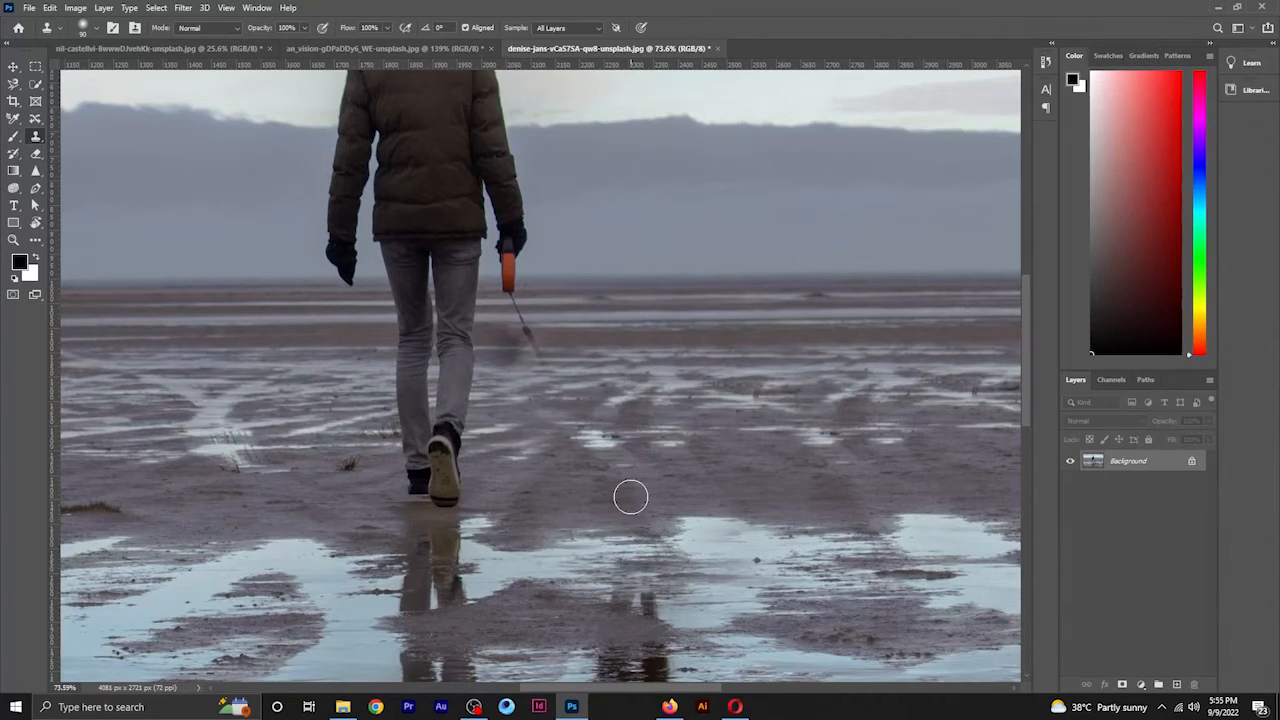
{"action": "scroll", "coordinate": [632, 497], "scroll_direction": "up", "scroll_amount": 3}
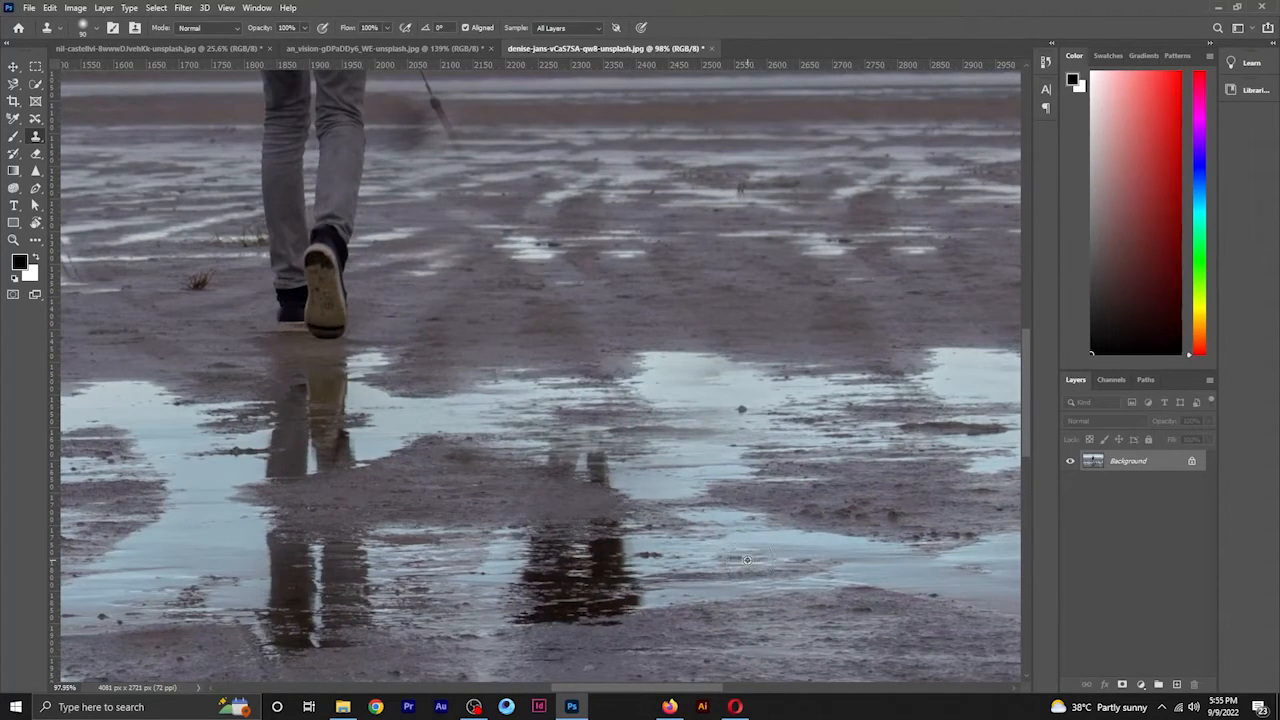
{"action": "mouse_move", "coordinate": [730, 555]}
{"action": "left_mouse_down"}
{"action": "mouse_move", "coordinate": [625, 602]}
{"action": "mouse_move", "coordinate": [615, 620]}
{"action": "mouse_move", "coordinate": [600, 529]}
{"action": "mouse_move", "coordinate": [612, 555]}
{"action": "left_mouse_up"}
{"action": "left_click", "coordinate": [464, 577]}
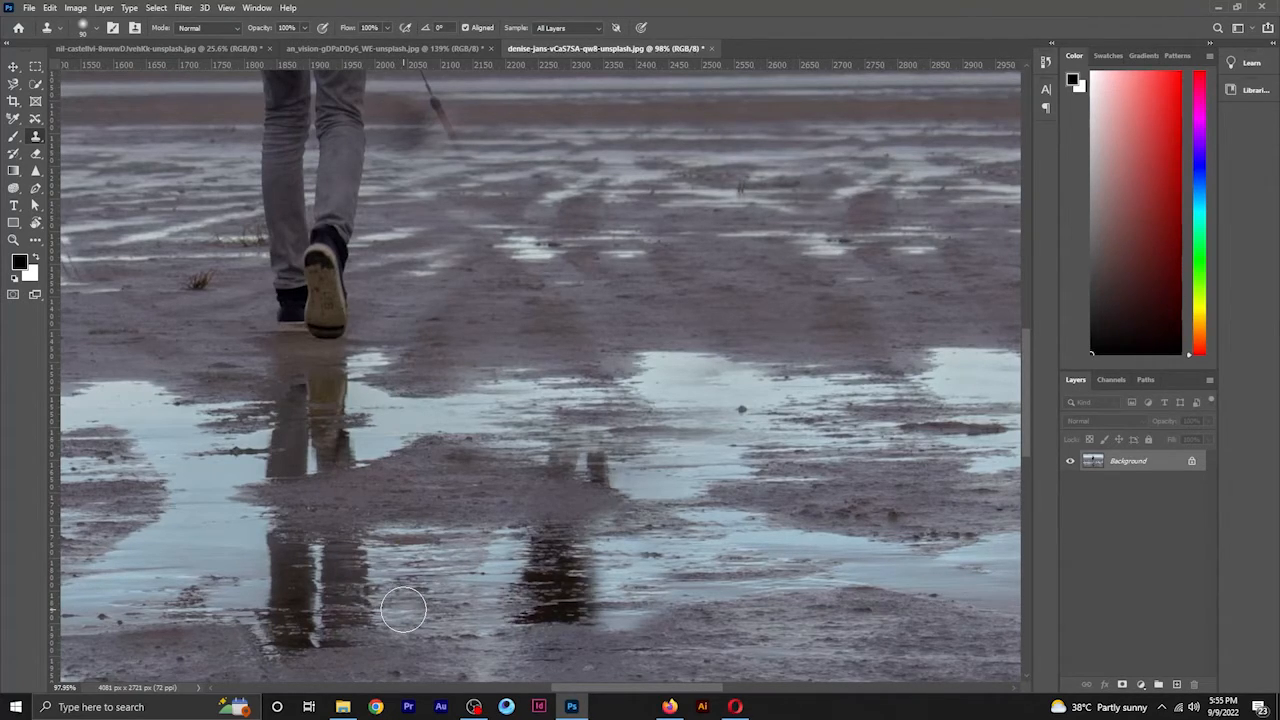
{"action": "mouse_move", "coordinate": [457, 571]}
{"action": "left_mouse_down"}
{"action": "mouse_move", "coordinate": [520, 543]}
{"action": "mouse_move", "coordinate": [534, 591]}
{"action": "mouse_move", "coordinate": [575, 606]}
{"action": "mouse_move", "coordinate": [551, 531]}
{"action": "mouse_move", "coordinate": [557, 545]}
{"action": "left_mouse_up"}
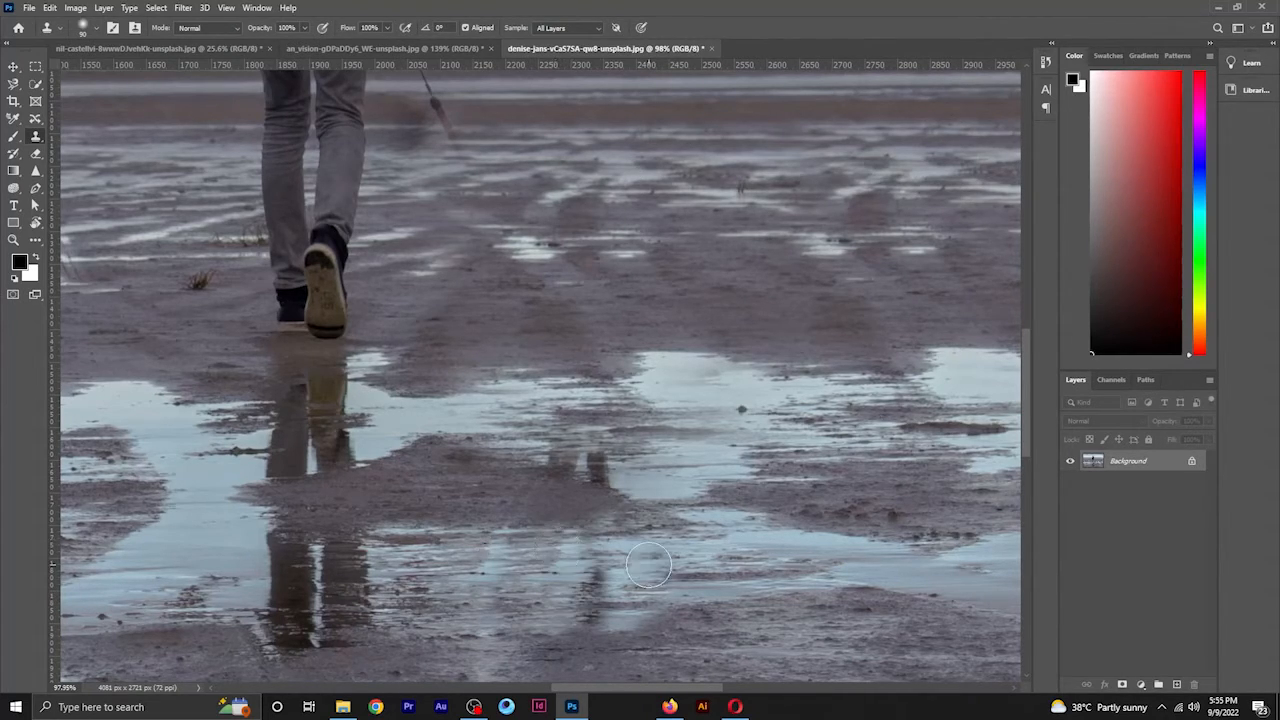
{"action": "left_click_drag", "start_coordinate": [648, 563], "coordinate": [598, 608]}
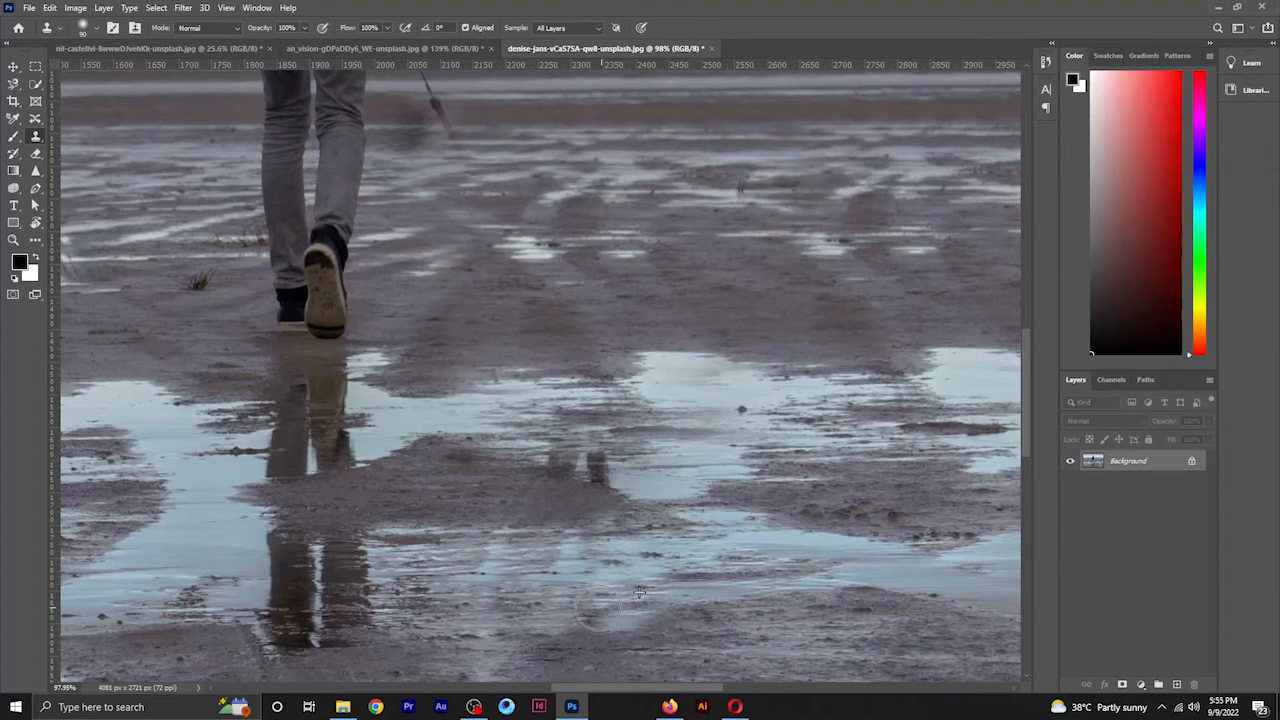
{"action": "mouse_move", "coordinate": [592, 465]}
{"action": "left_mouse_down"}
{"action": "mouse_move", "coordinate": [496, 437]}
{"action": "mouse_move", "coordinate": [528, 457]}
{"action": "left_mouse_up"}
Step: Sample the background beside the walker and clone it over the remaining leash and its orange handle
{"action": "scroll", "coordinate": [692, 420], "scroll_direction": "down", "scroll_amount": 3}
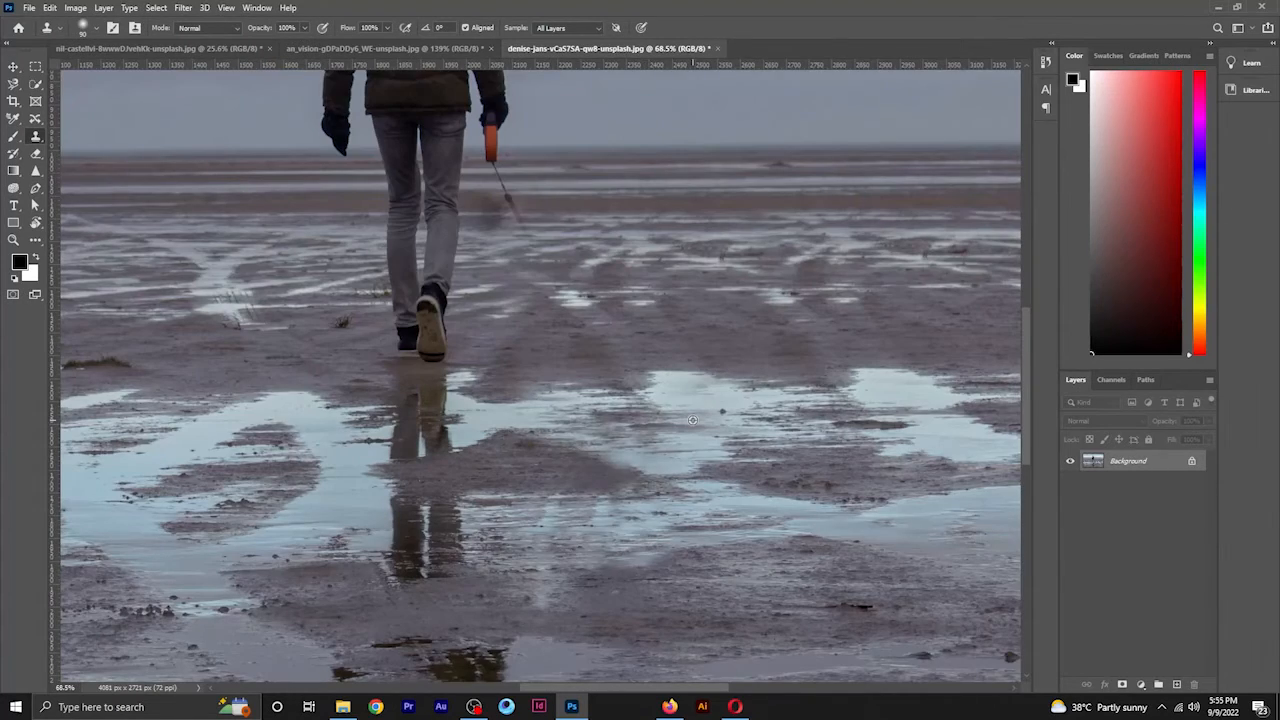
{"action": "scroll", "coordinate": [692, 420], "scroll_direction": "down", "scroll_amount": 3}
{"action": "scroll", "coordinate": [688, 531], "scroll_direction": "up", "scroll_amount": 1}
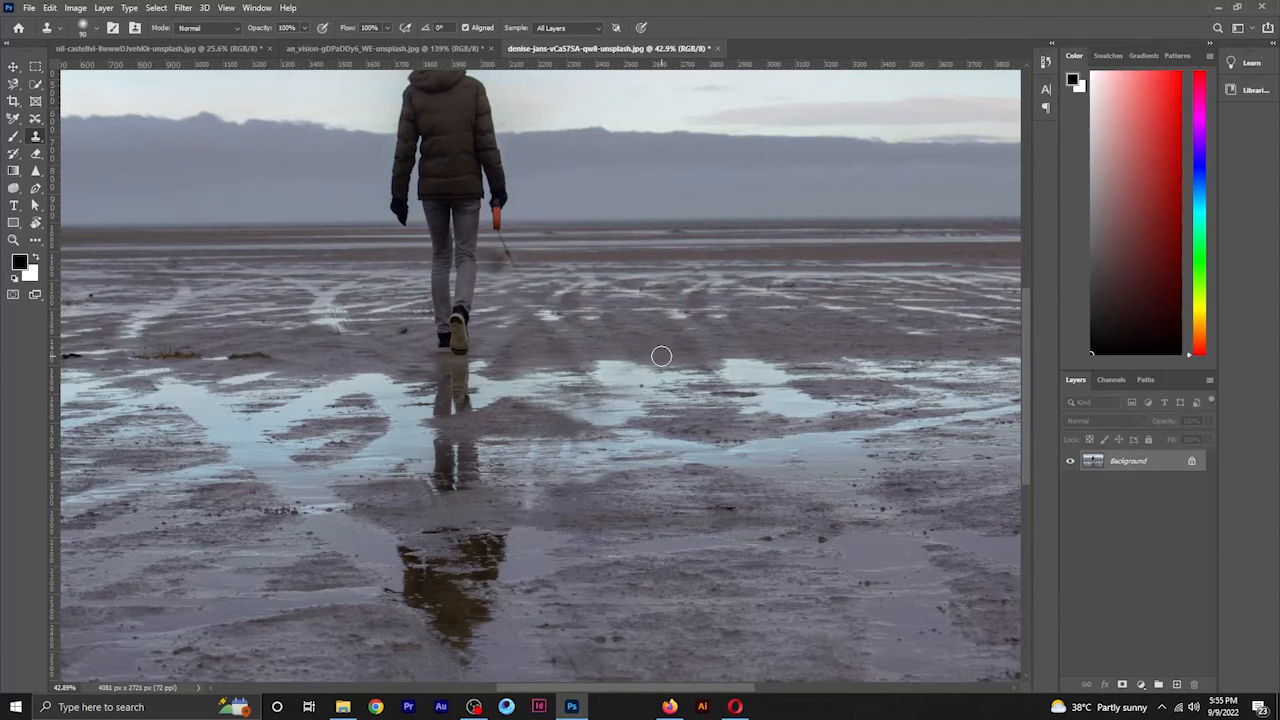
{"action": "scroll", "coordinate": [484, 240], "scroll_direction": "up", "scroll_amount": 3}
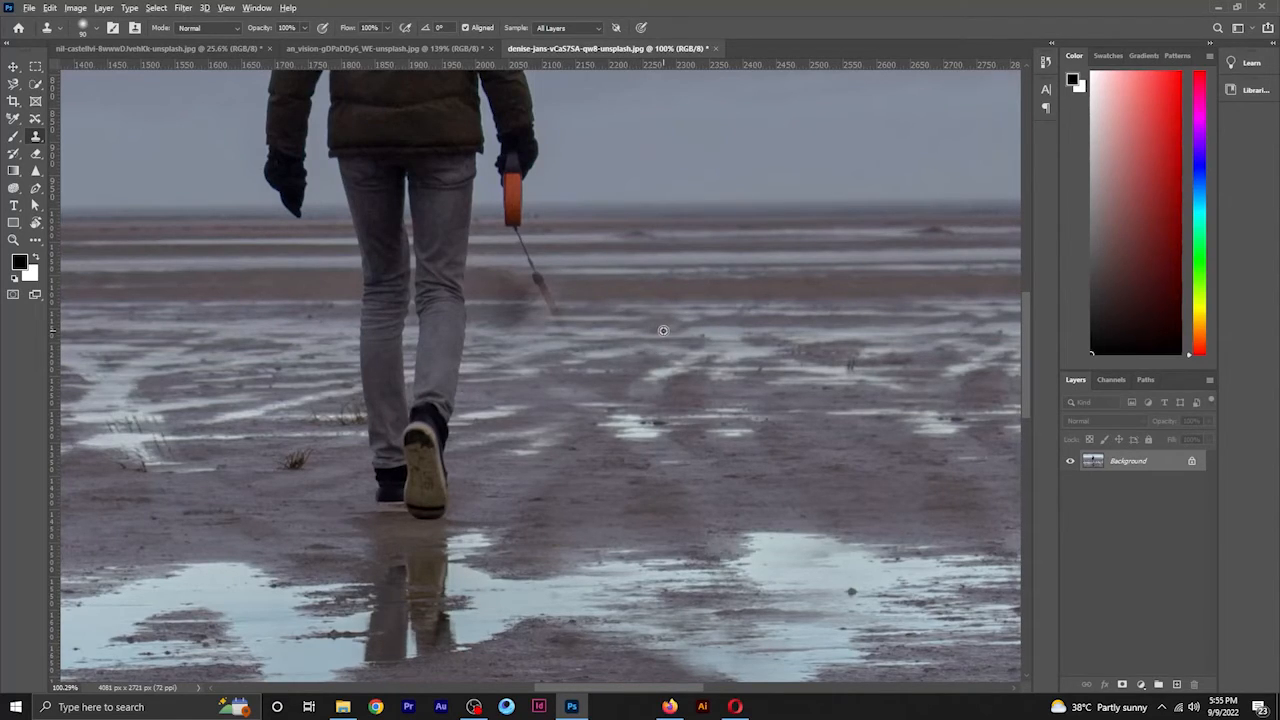
{"action": "left_click", "coordinate": [663, 330], "text": "alt"}
{"action": "left_click_drag", "start_coordinate": [570, 317], "coordinate": [542, 322]}
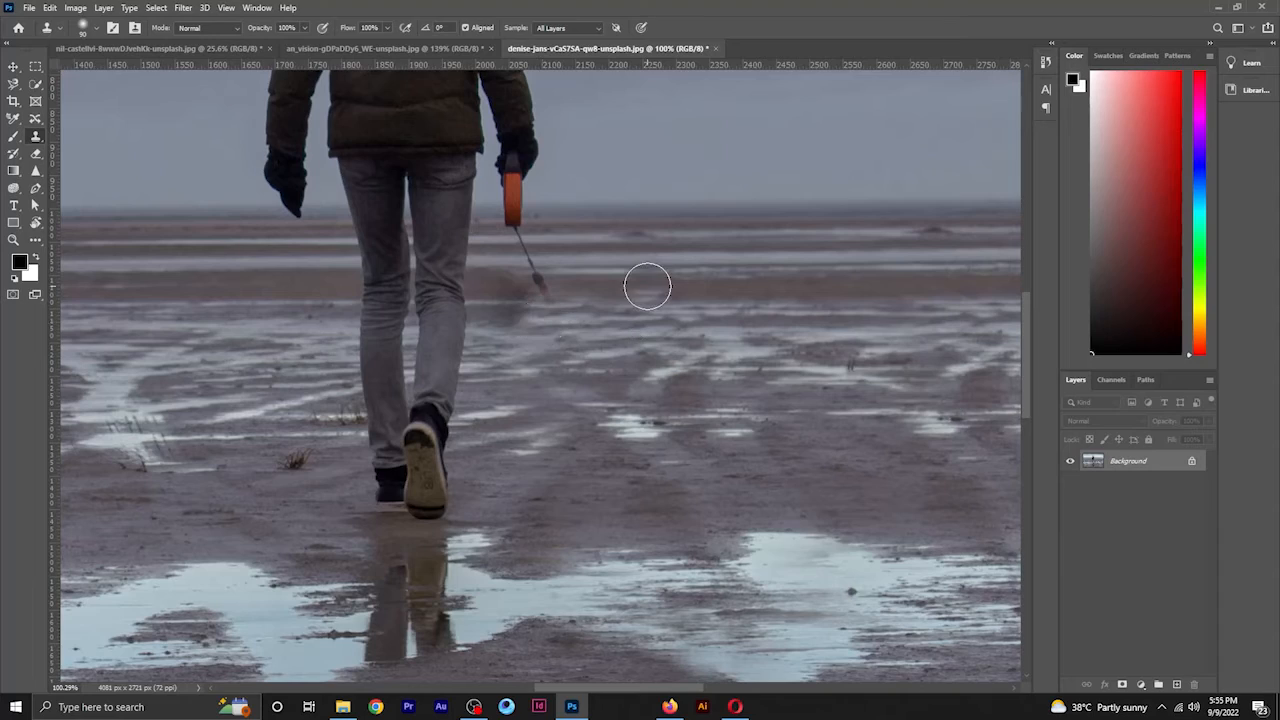
{"action": "mouse_move", "coordinate": [548, 284]}
{"action": "left_mouse_down"}
{"action": "mouse_move", "coordinate": [534, 297]}
{"action": "mouse_move", "coordinate": [519, 268]}
{"action": "left_mouse_up"}
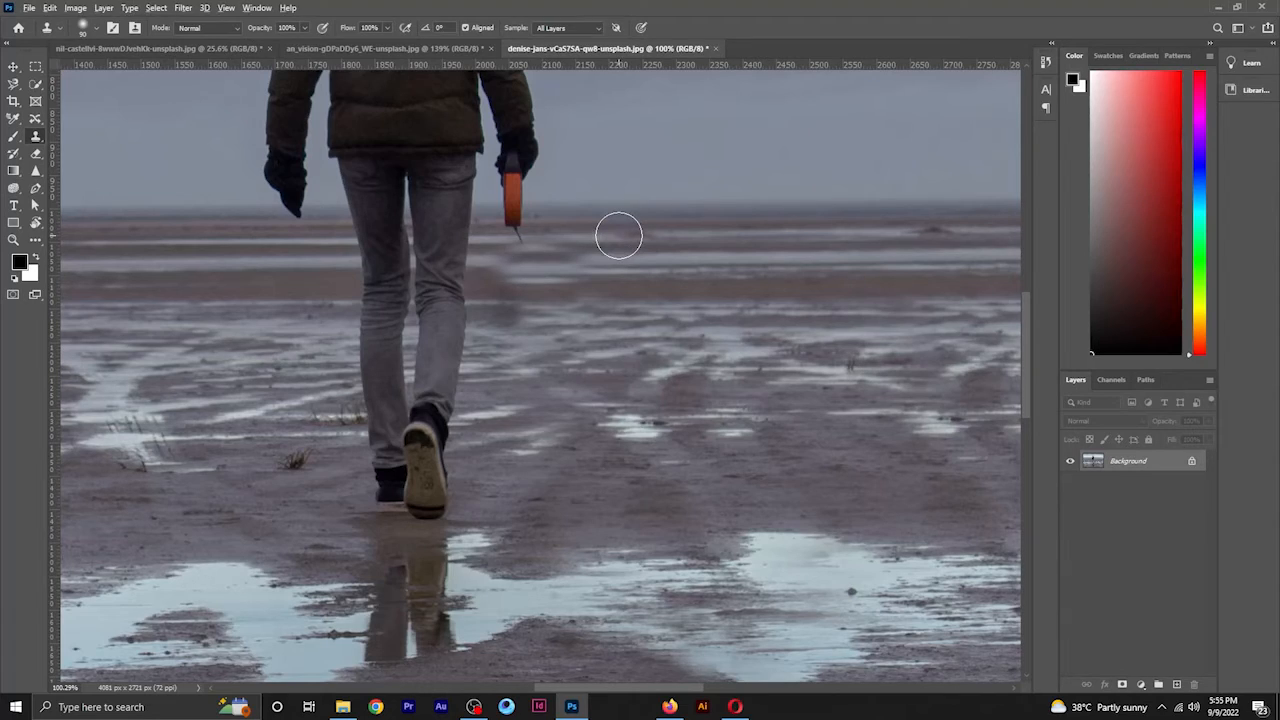
{"action": "mouse_move", "coordinate": [531, 239]}
{"action": "left_mouse_down"}
{"action": "mouse_move", "coordinate": [517, 239]}
{"action": "mouse_move", "coordinate": [511, 187]}
{"action": "left_mouse_up"}
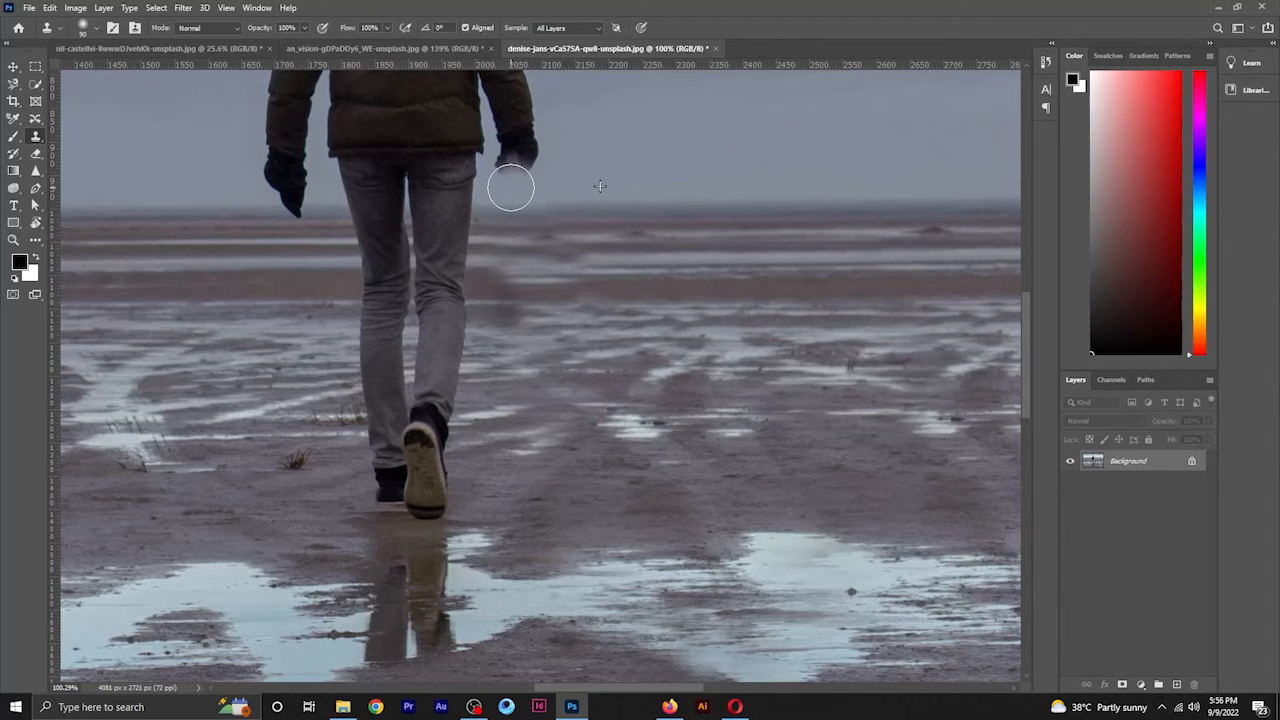
Step: Inspect the Clone Source settings, close them and review the whole retouched beach photo
{"action": "key", "text": "ctrl+0"}
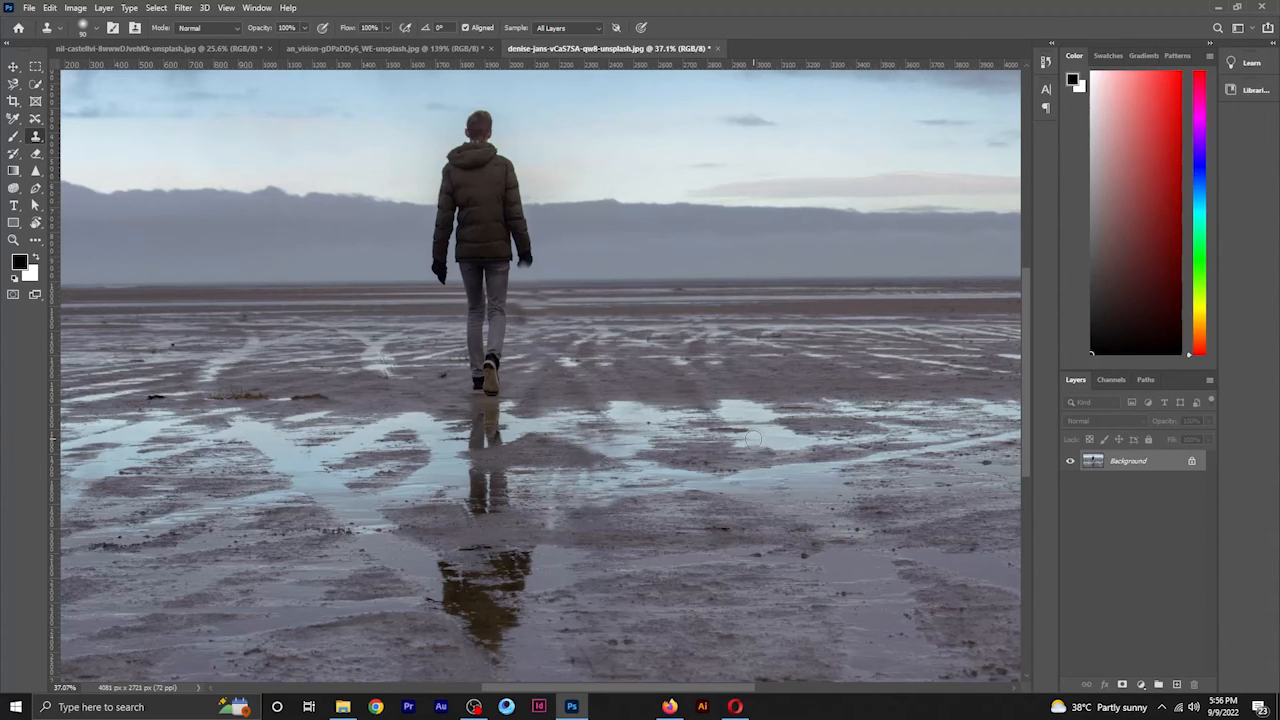
{"action": "scroll", "coordinate": [753, 438], "scroll_direction": "up", "scroll_amount": 1}
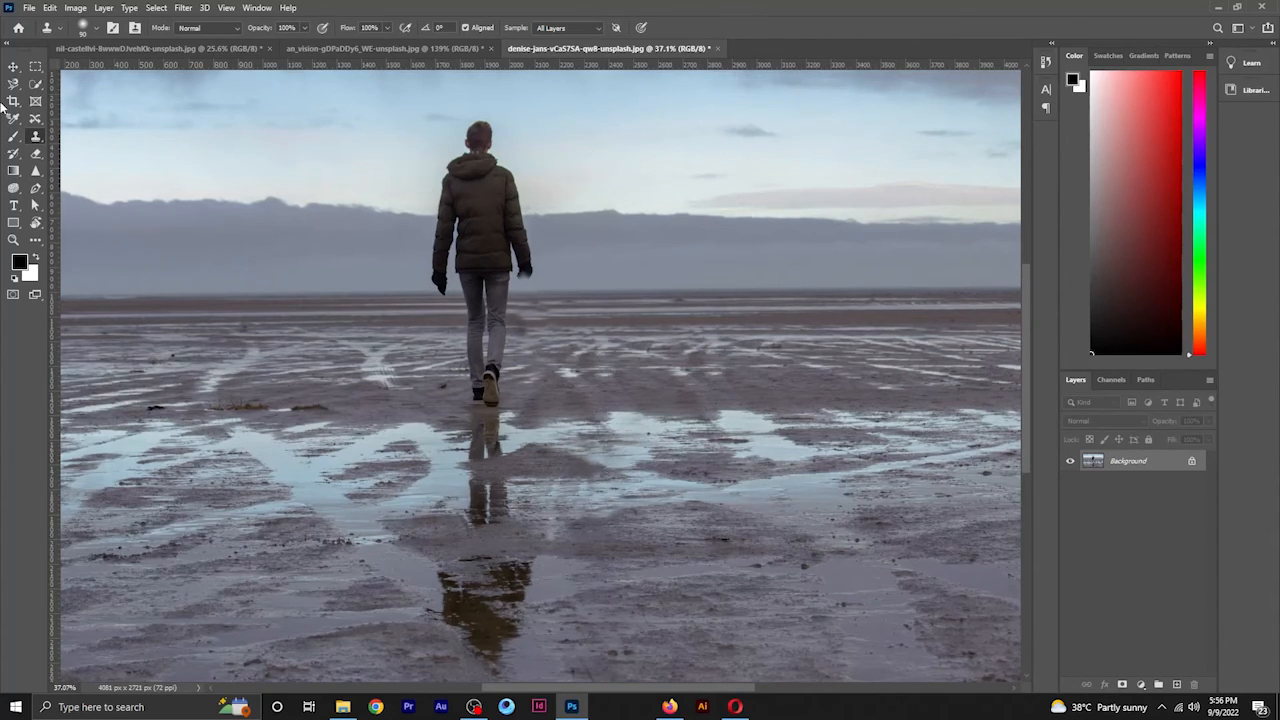
{"action": "left_click", "coordinate": [134, 28]}
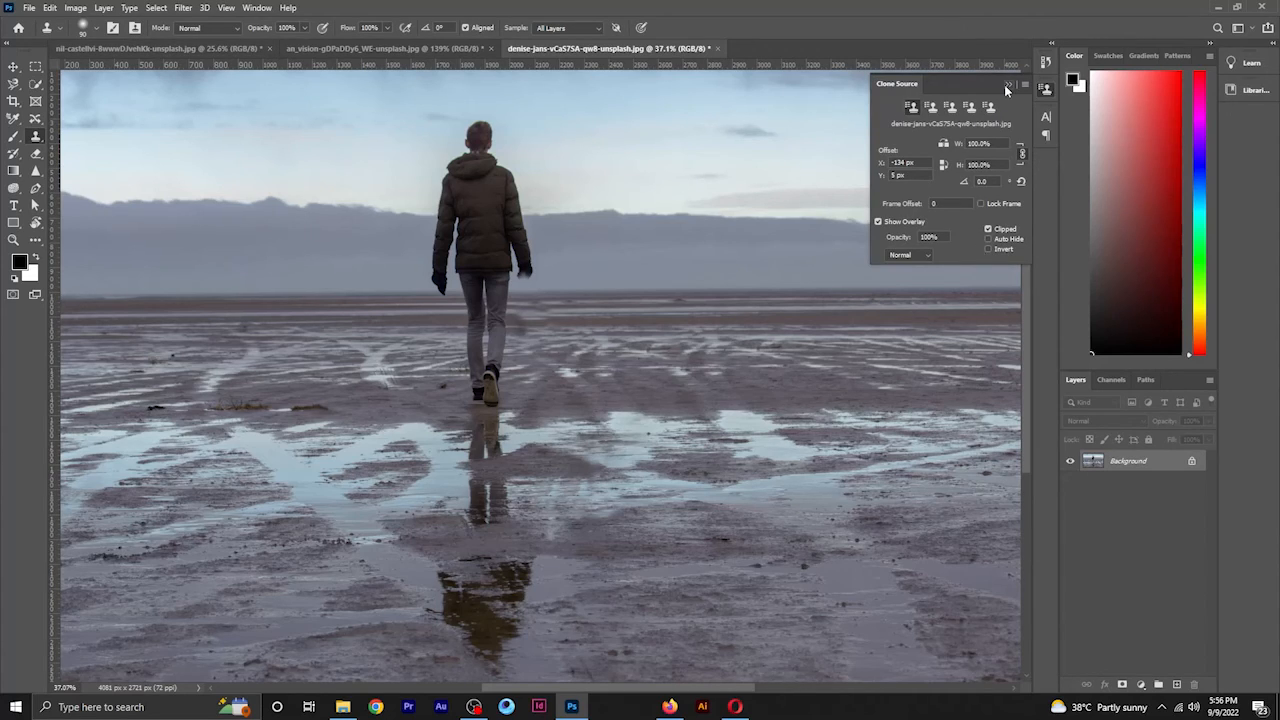
{"action": "left_click", "coordinate": [980, 248]}
{"action": "scroll", "coordinate": [932, 470], "scroll_direction": "down", "scroll_amount": 3}
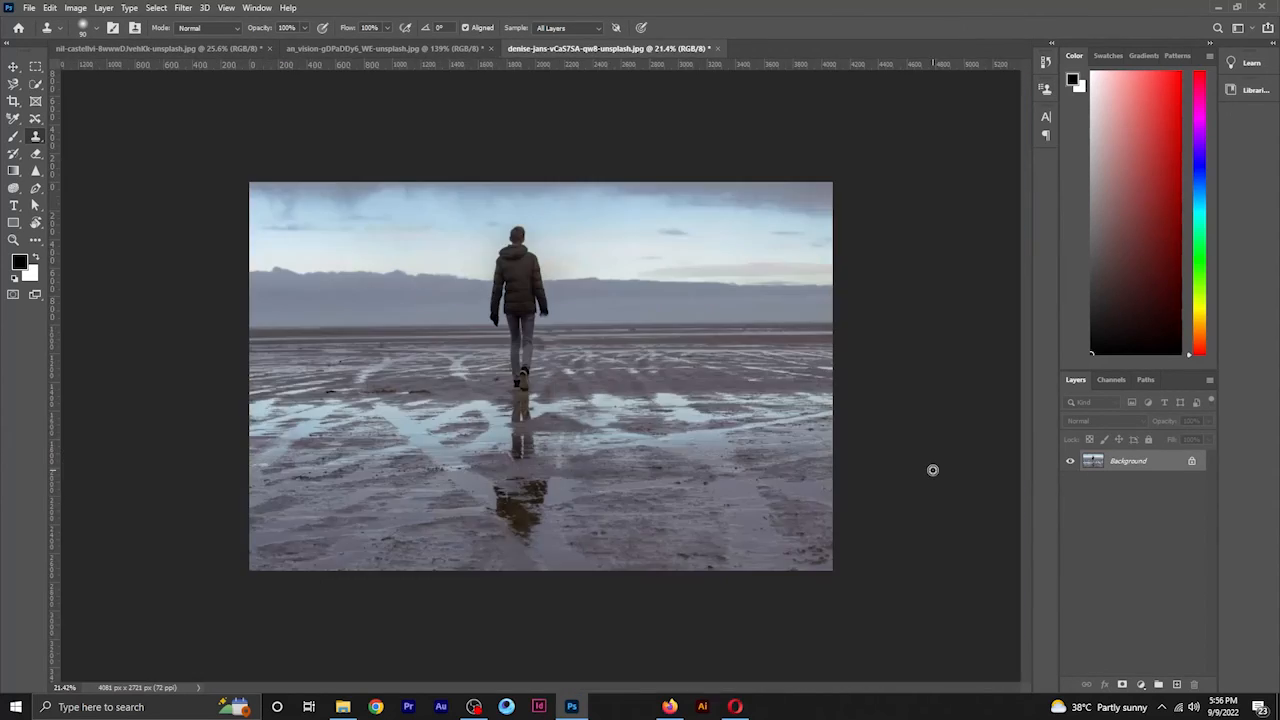